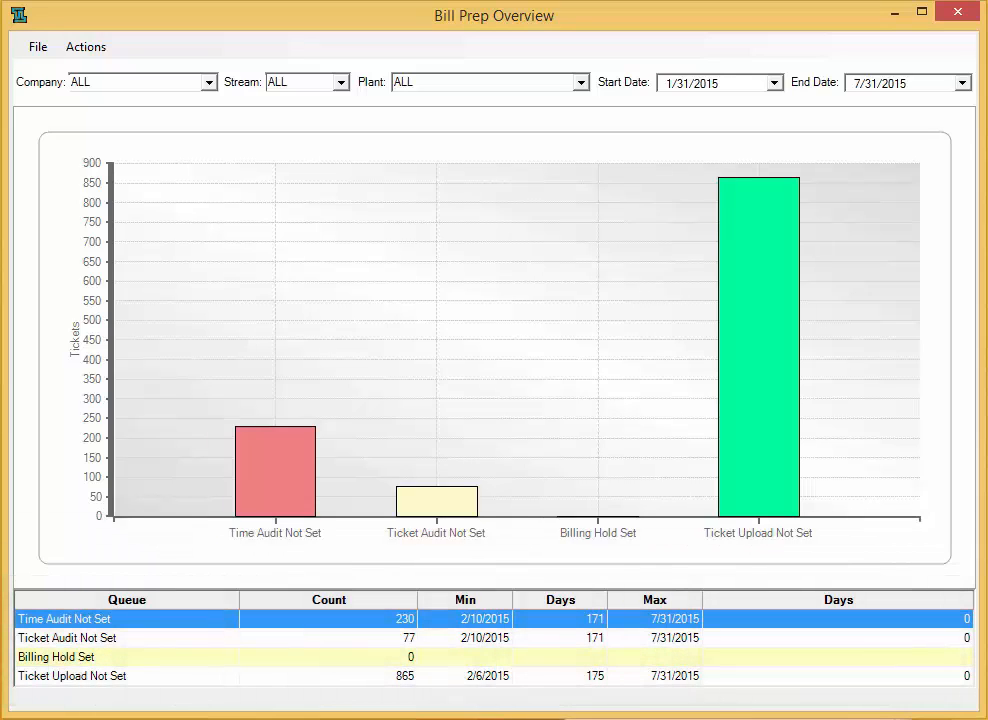
- Leave the company, stream and plant filters at ALL, then process the Time Audit Not Set queue
left_click(209, 83)
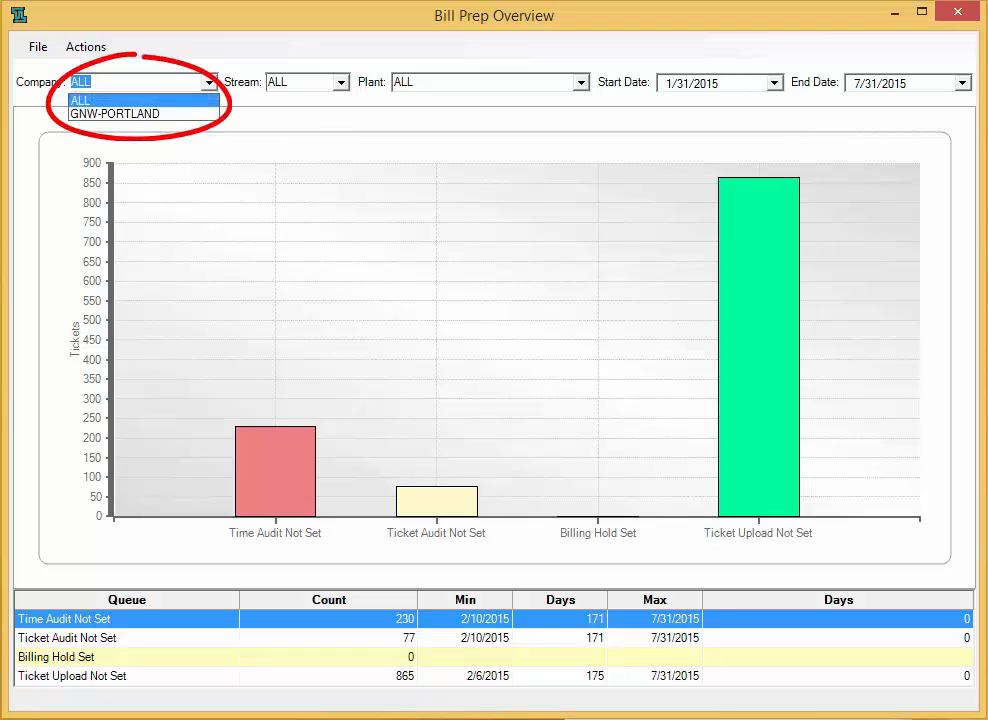
left_click(209, 83)
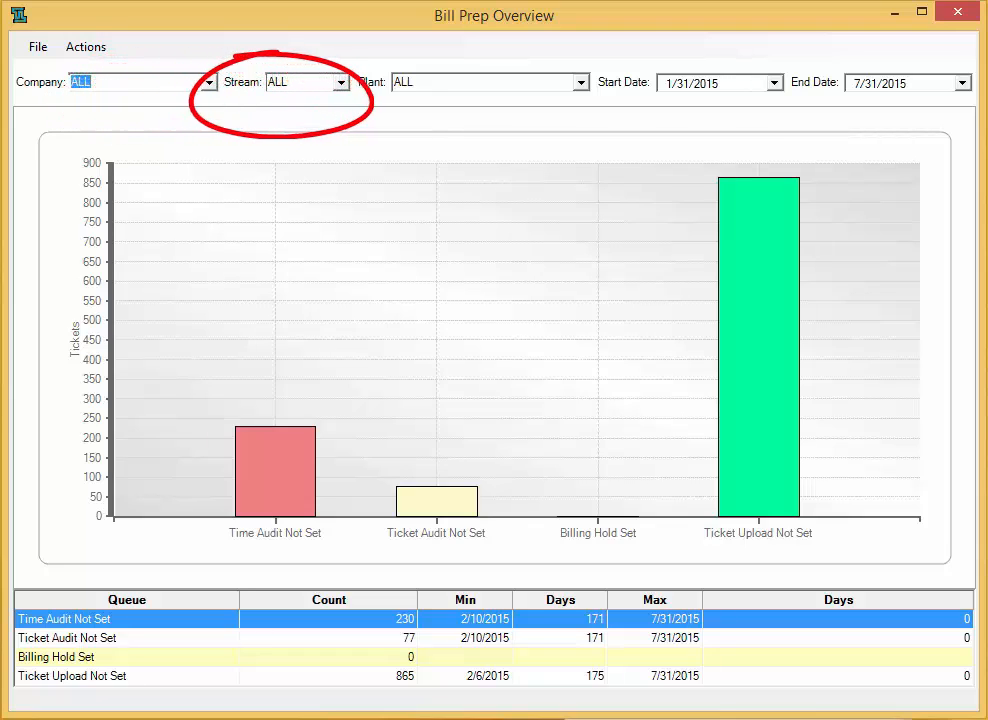
left_click(341, 83)
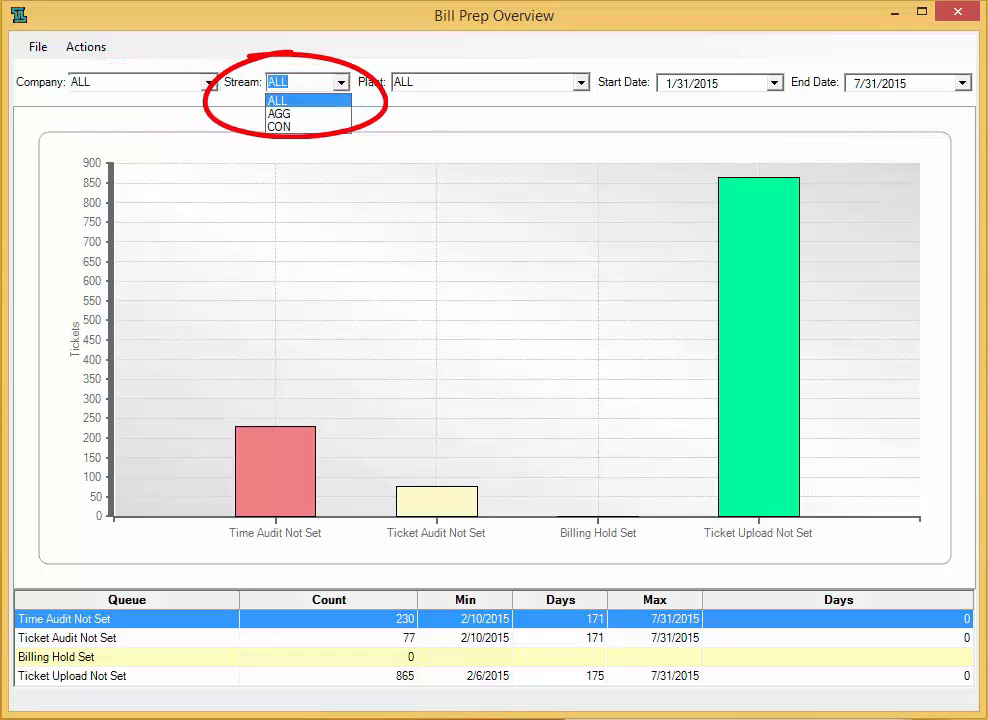
left_click(341, 83)
left_click(582, 83)
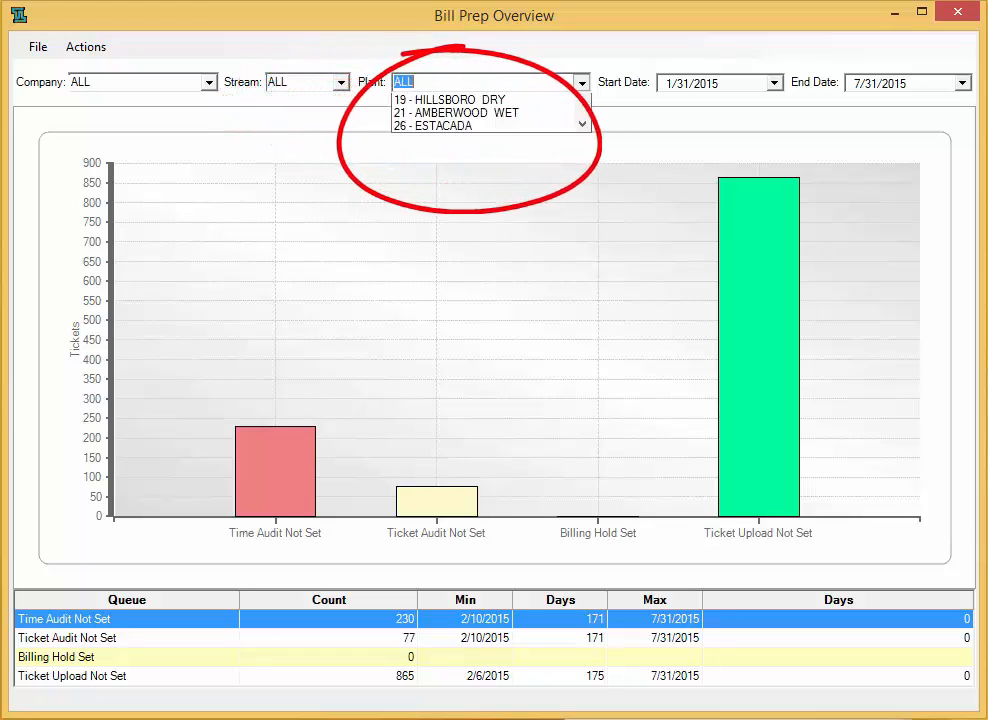
left_click(582, 83)
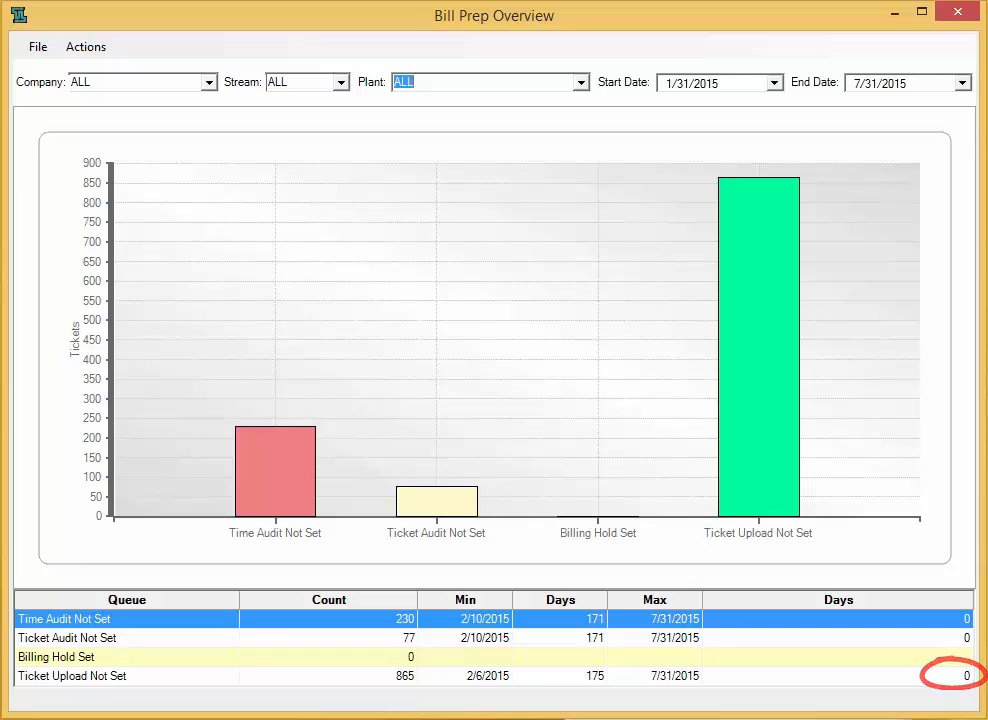
right_click(110, 619)
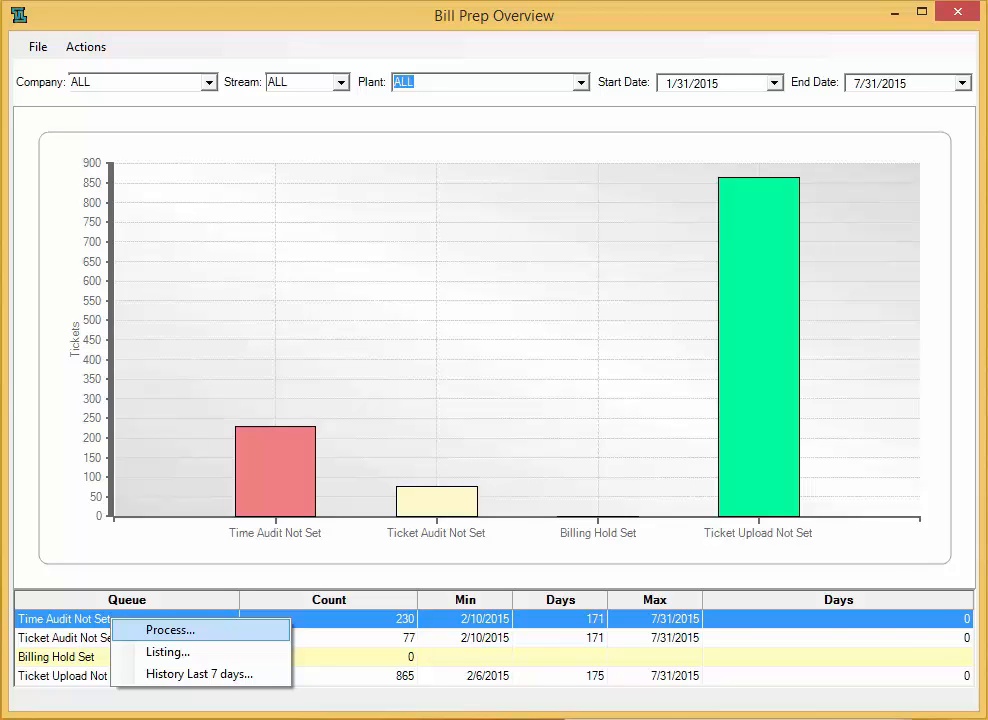
left_click(170, 630)
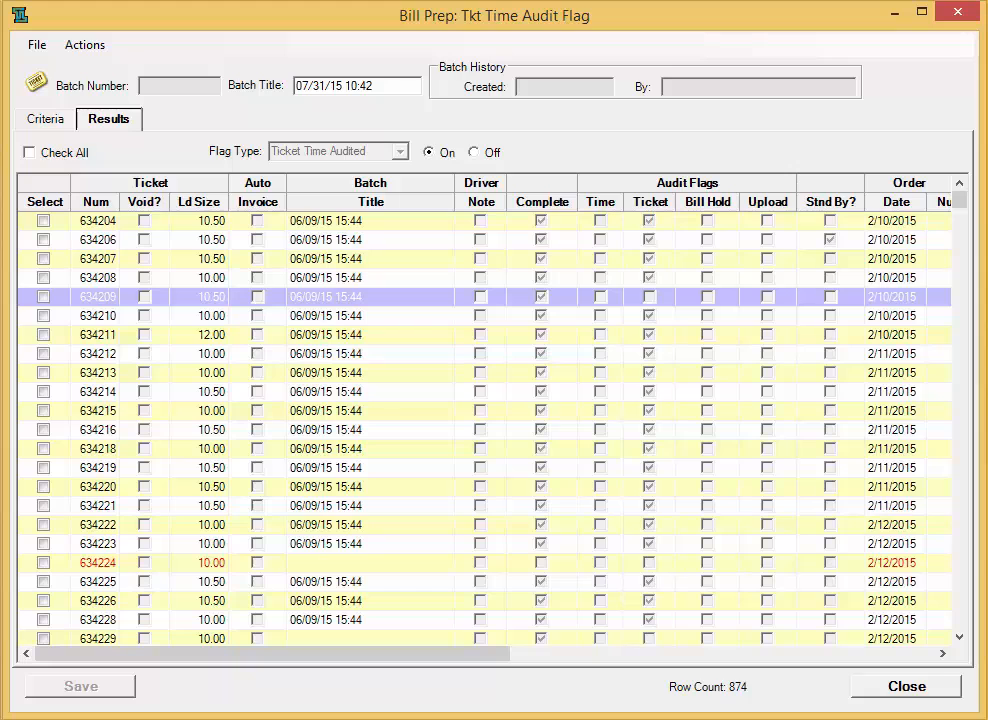
- Enter 08:20 as ticket 634224's End Pour time, letting the date fill in, and save the ticket
double_click(98, 563)
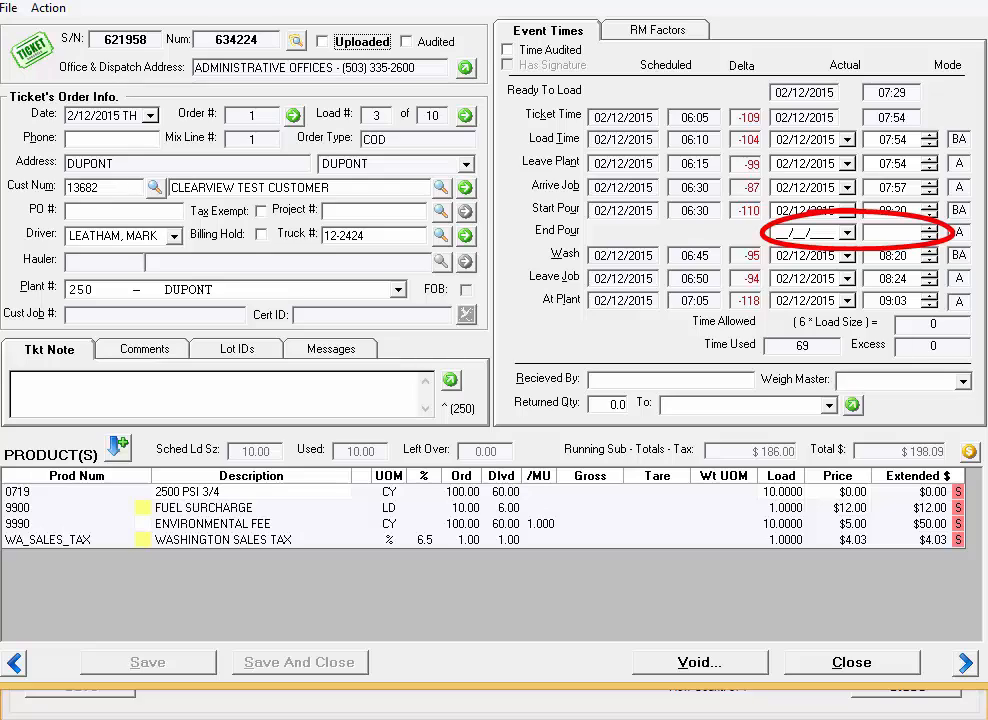
left_click(892, 232)
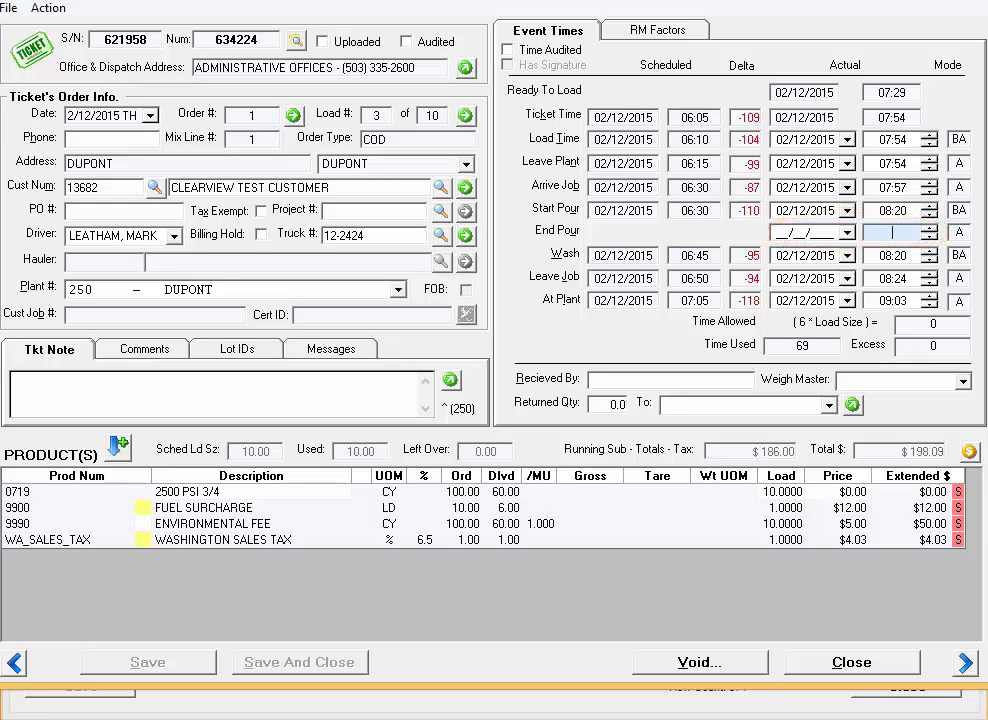
type("08:")
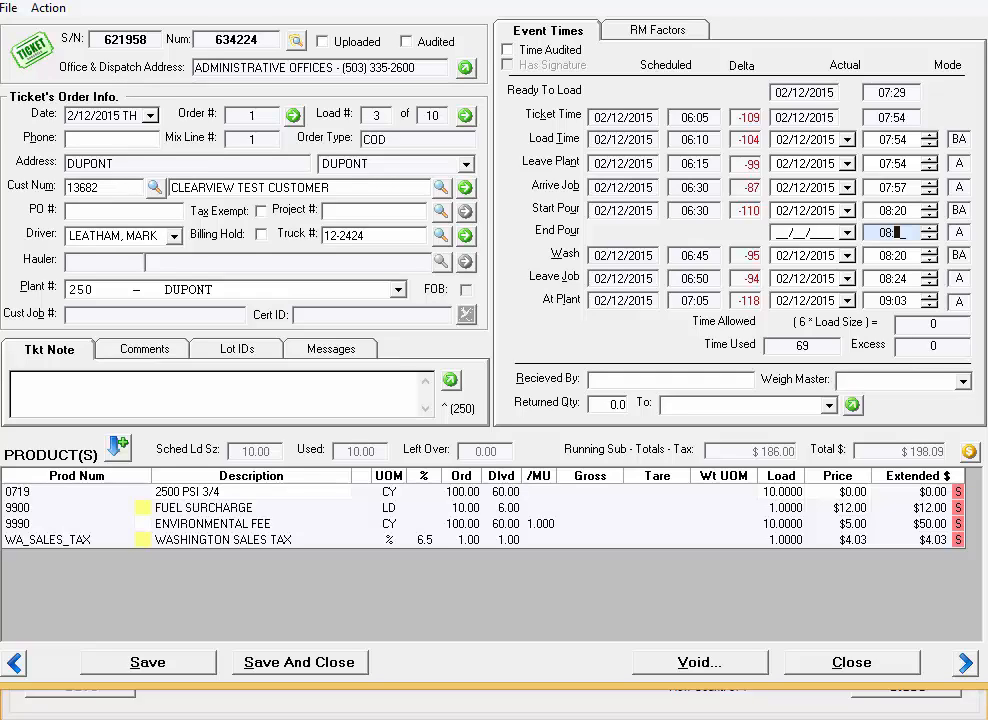
type("20")
key("Tab")
left_click(300, 662)
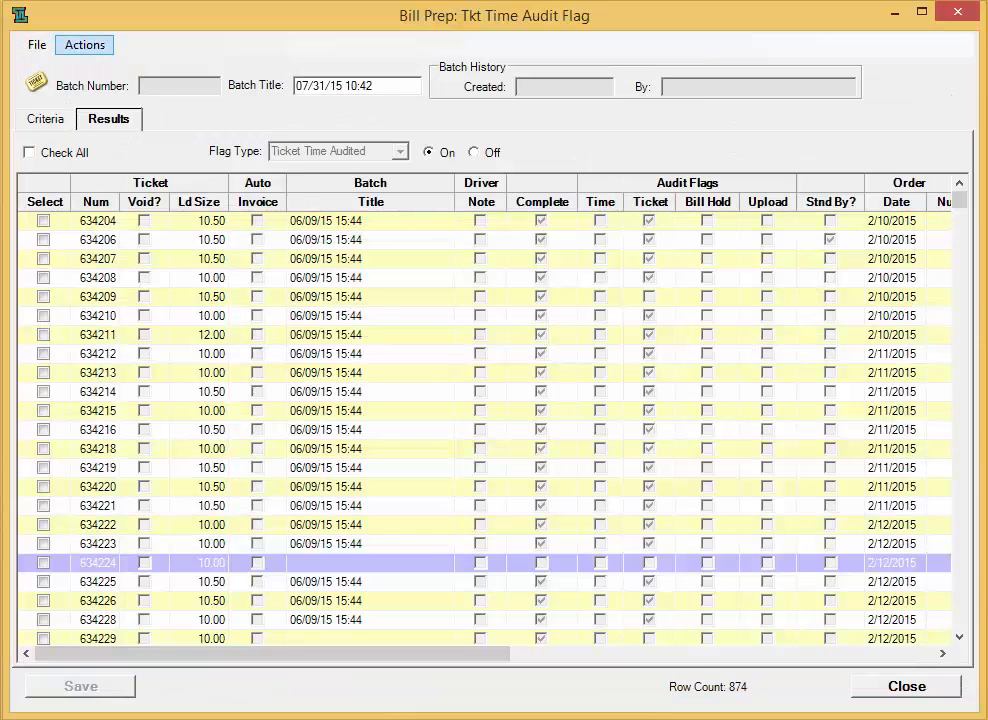
left_click(85, 45)
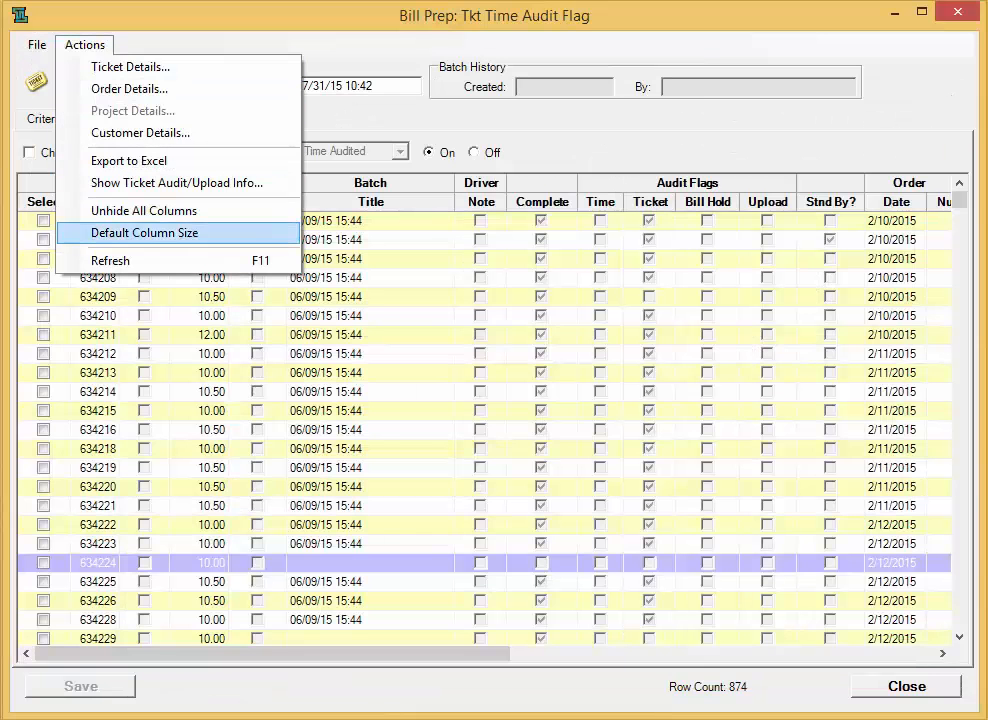
- Refresh the ticket grid and save all tickets as time-audited batch 07/31/15 10:42
left_click(110, 260)
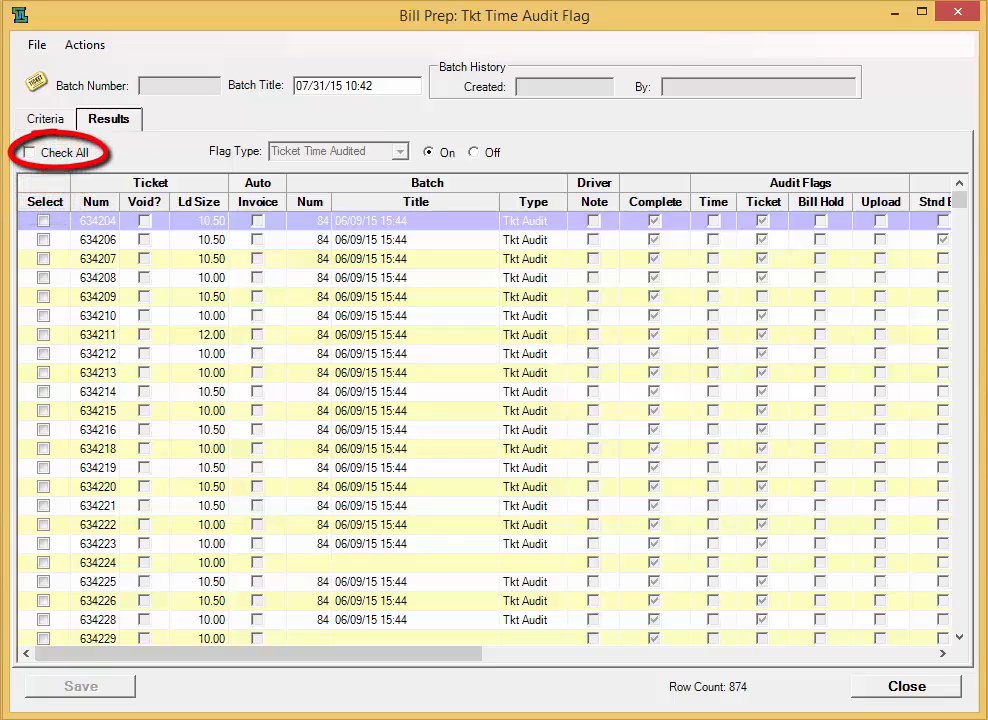
left_click(29, 153)
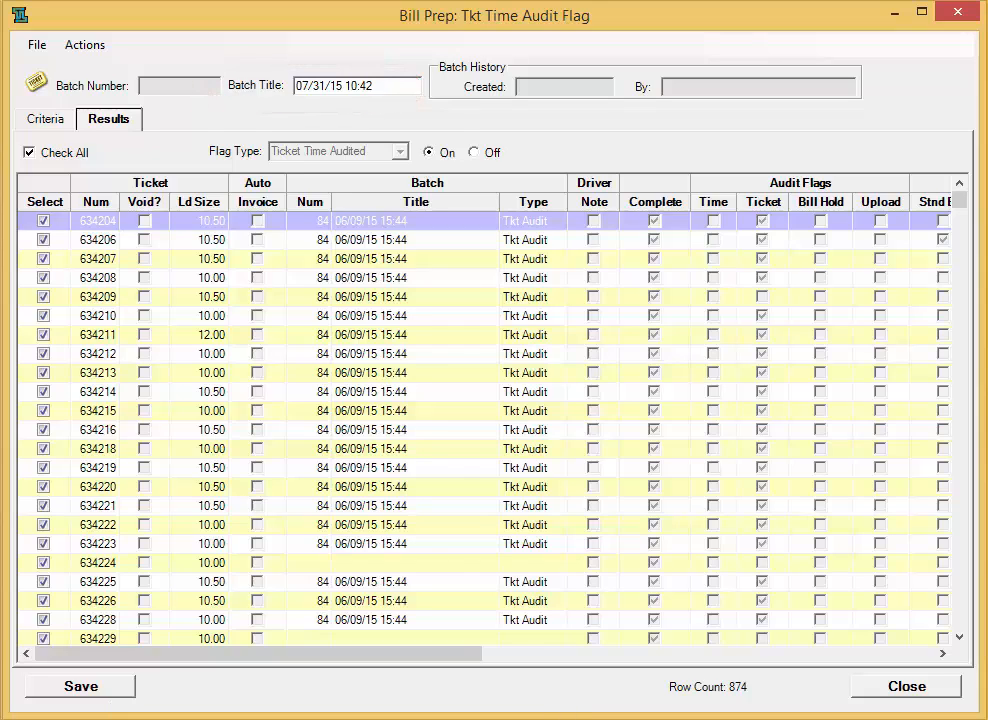
left_click(80, 686)
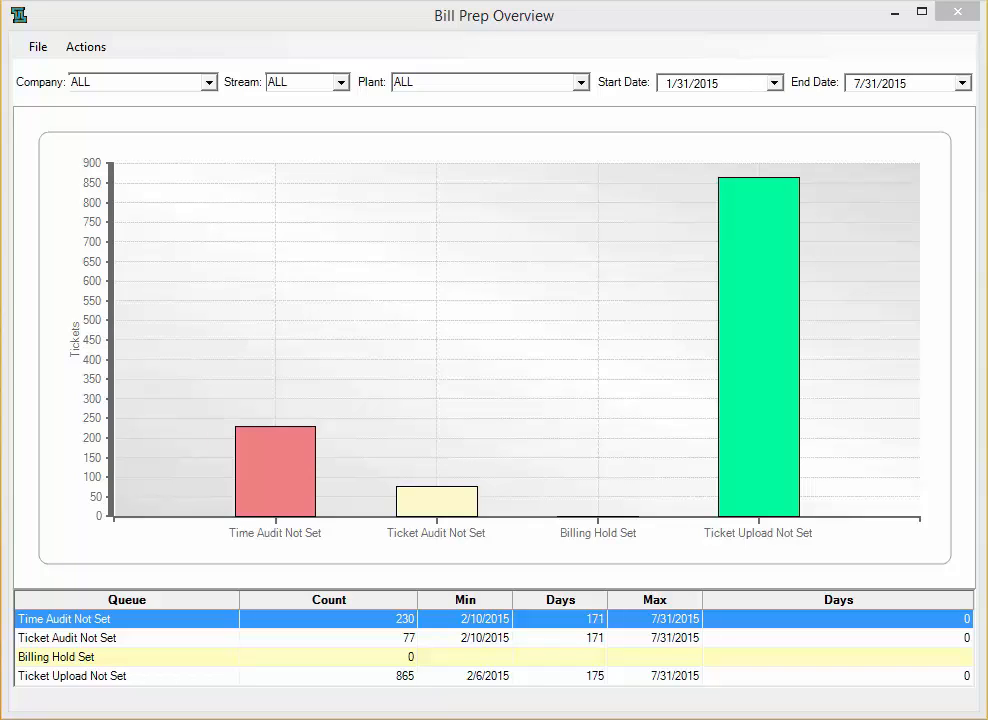
- Refresh the overview's queue counts
left_click(86, 47)
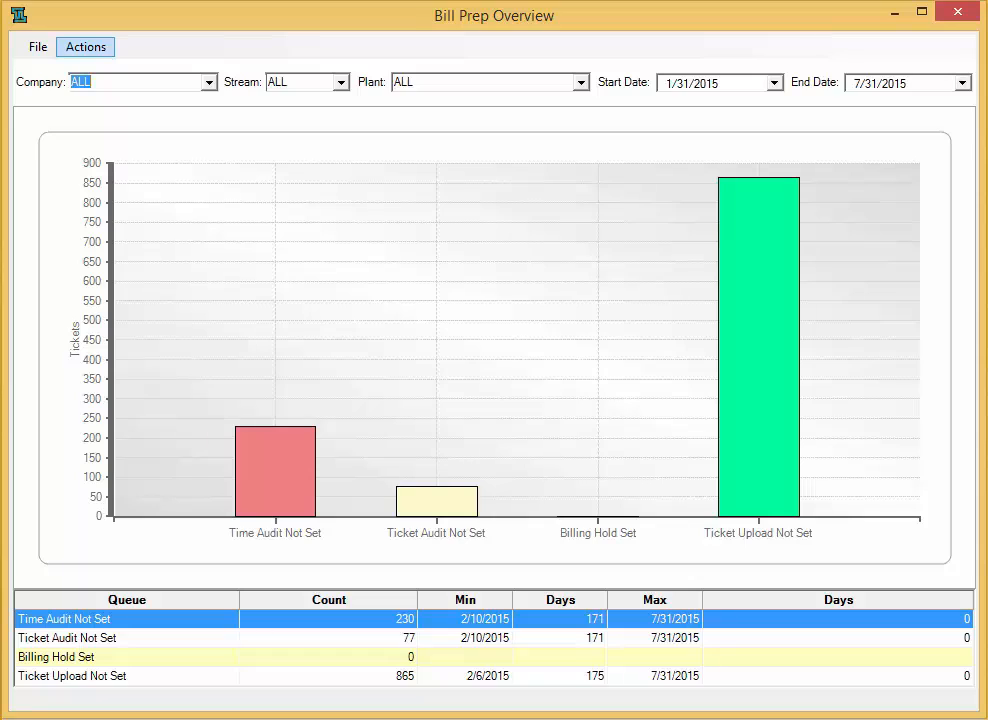
left_click(86, 47)
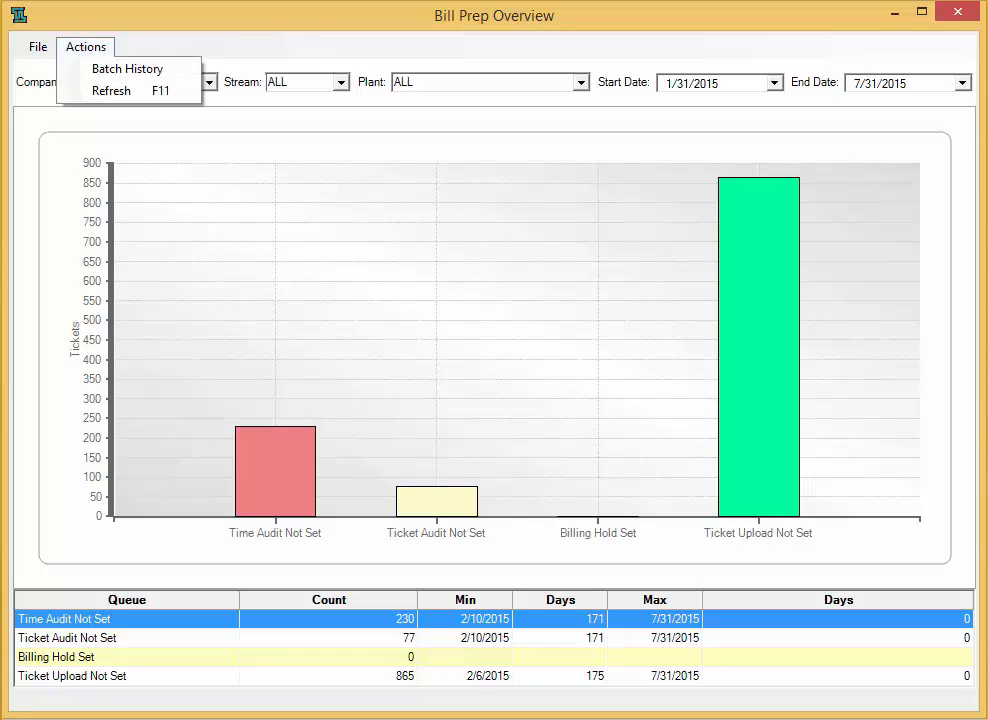
left_click(112, 90)
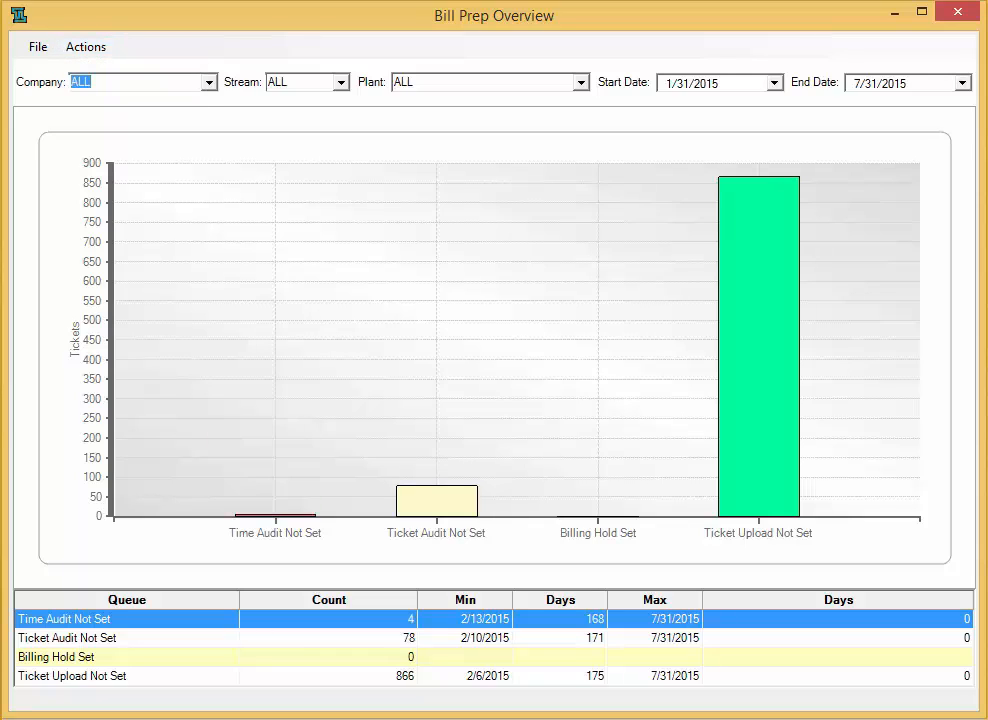
- Review the tickets still listed under Time Audit Not Set, then close the listing
right_click(383, 620)
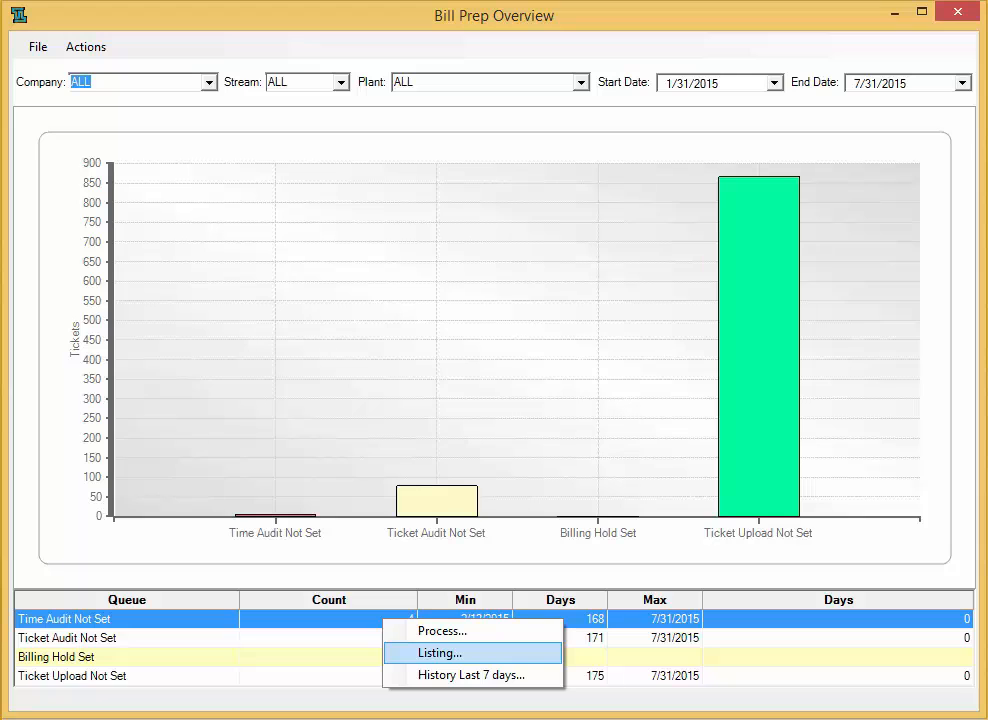
left_click(440, 652)
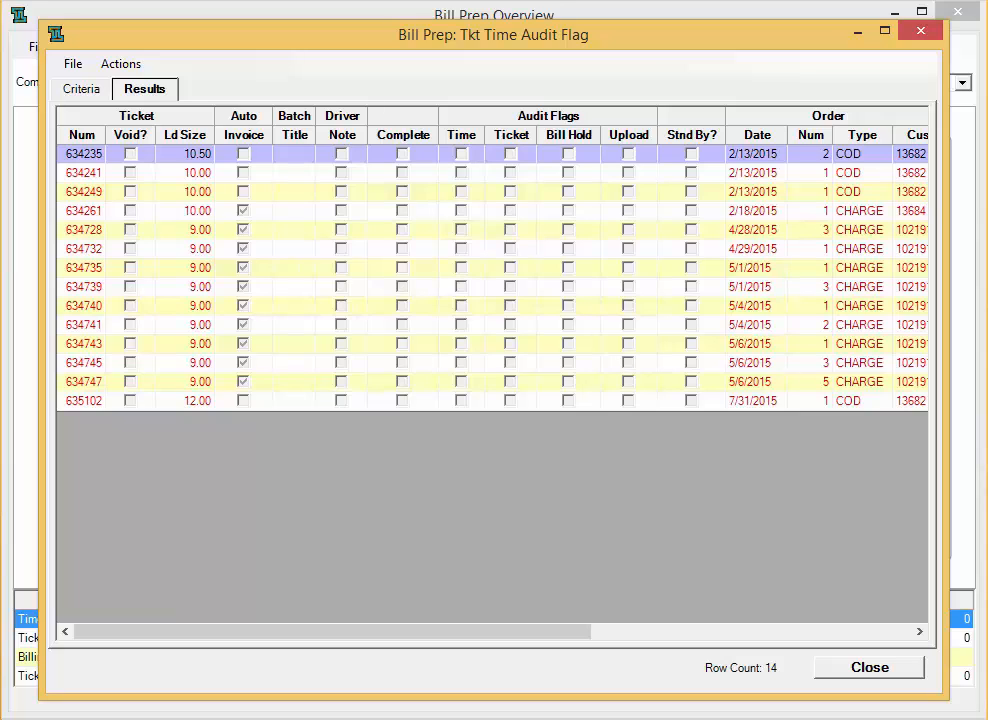
right_click(525, 290)
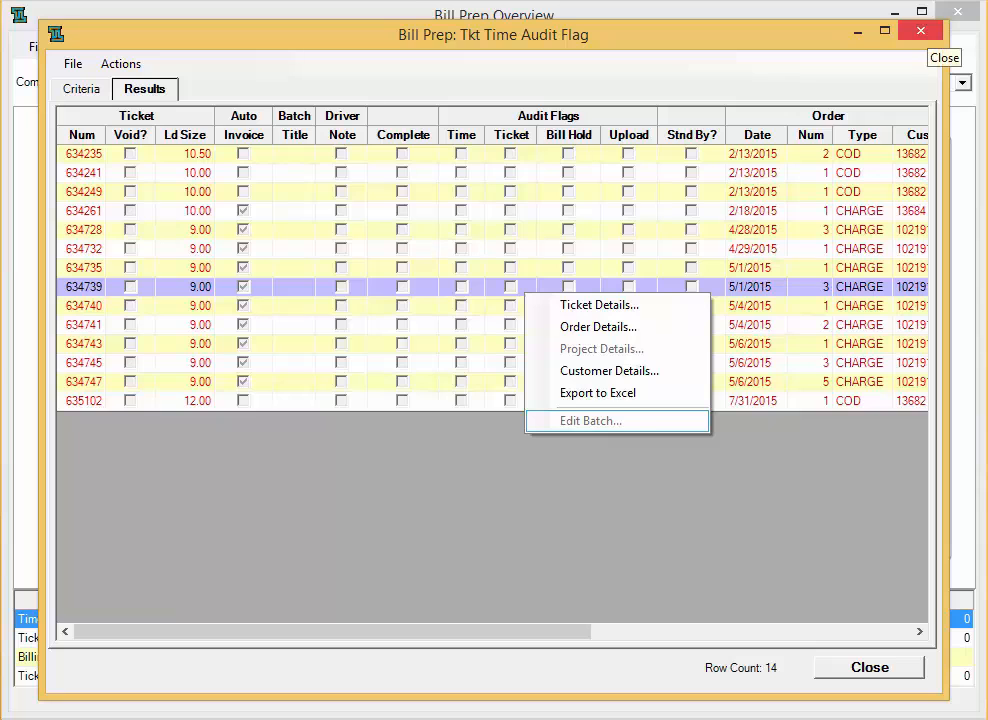
left_click(920, 31)
left_click(920, 31)
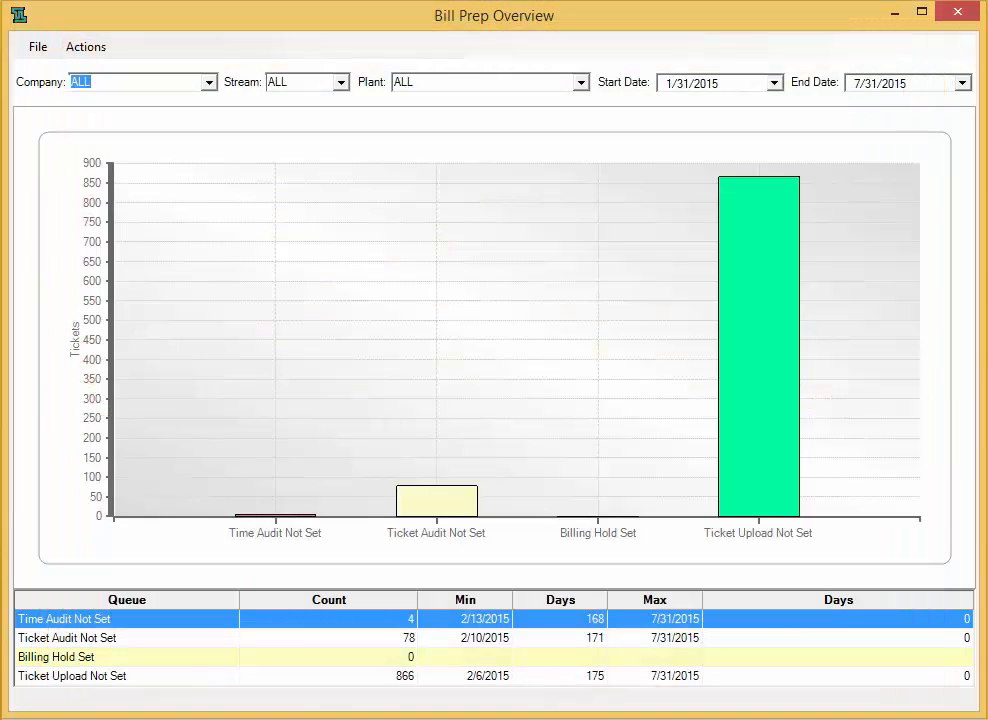
- In batch history, set the date range to 7/1/2015 through 7/31/2015
left_click(86, 47)
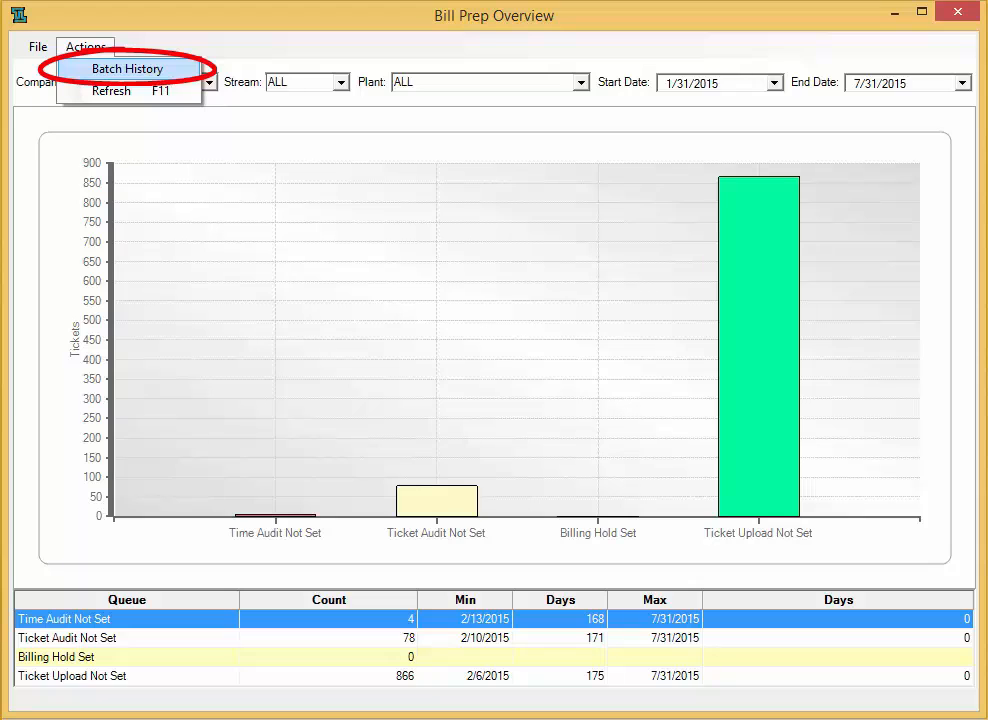
left_click(127, 69)
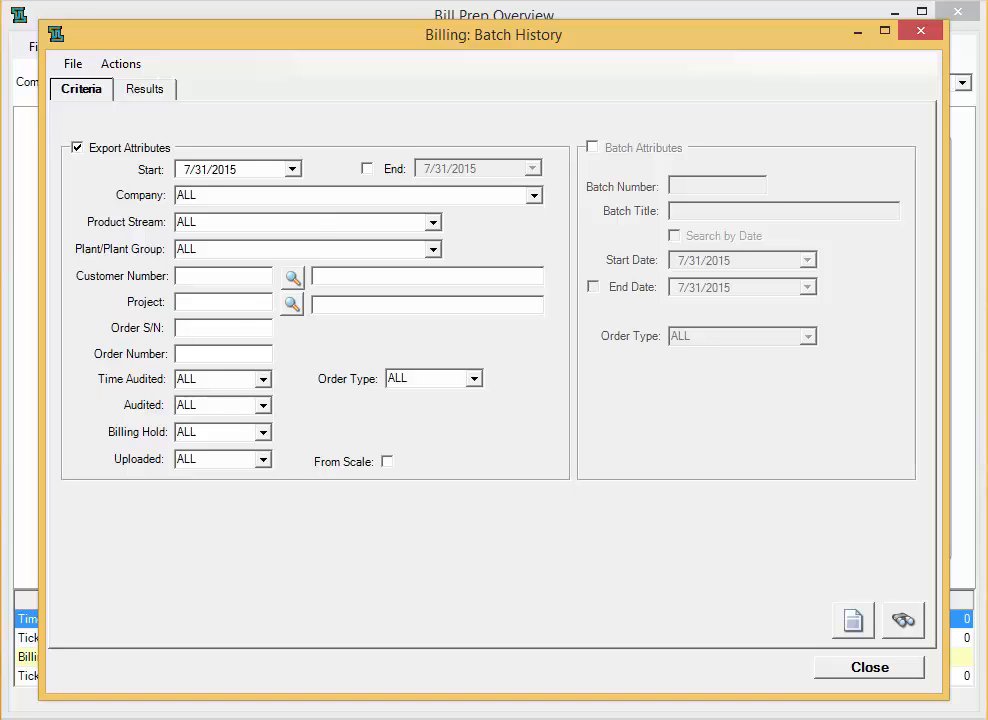
left_click(292, 169)
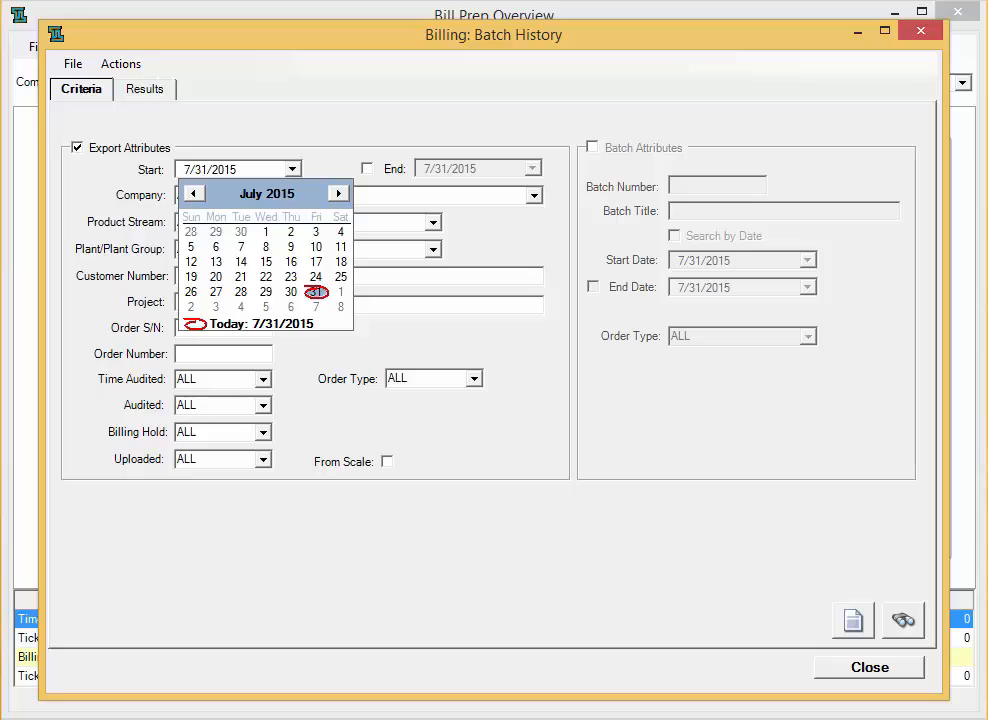
left_click(266, 232)
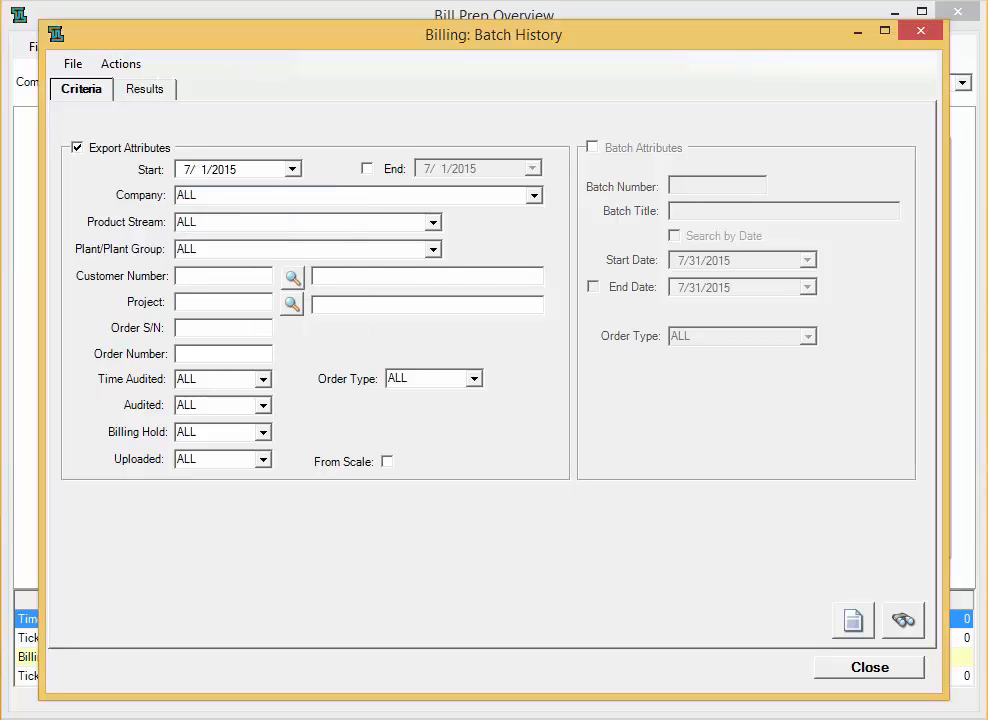
left_click(367, 169)
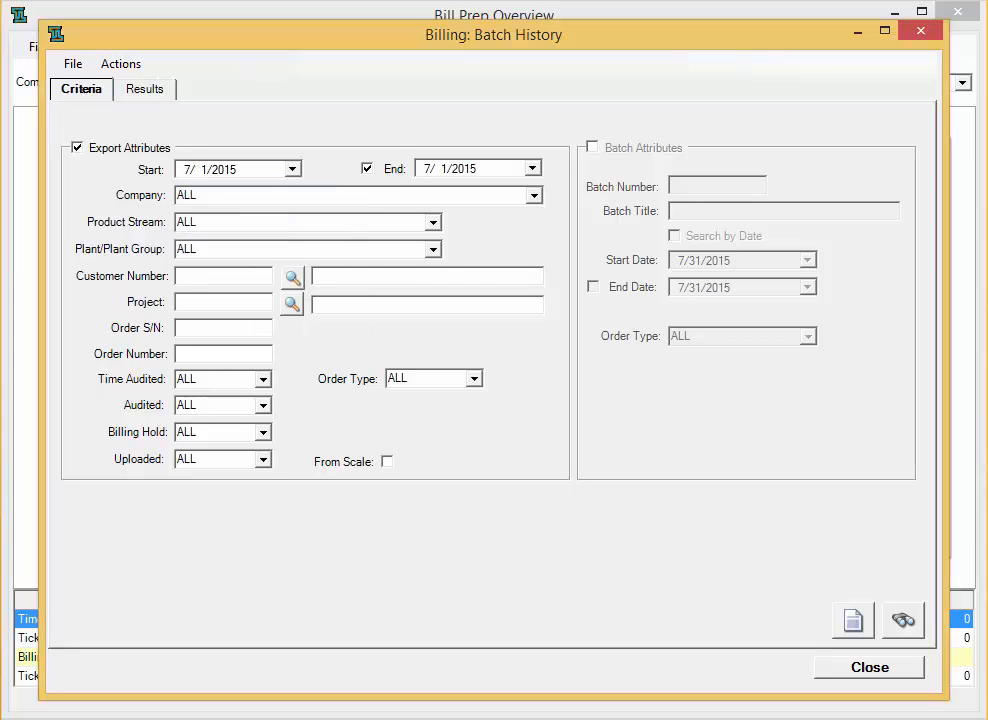
left_click(532, 169)
left_click(434, 323)
- Look up the customer, choose its 123 ELM ST project, and create a new batch
type("GAITHER")
left_click(292, 277)
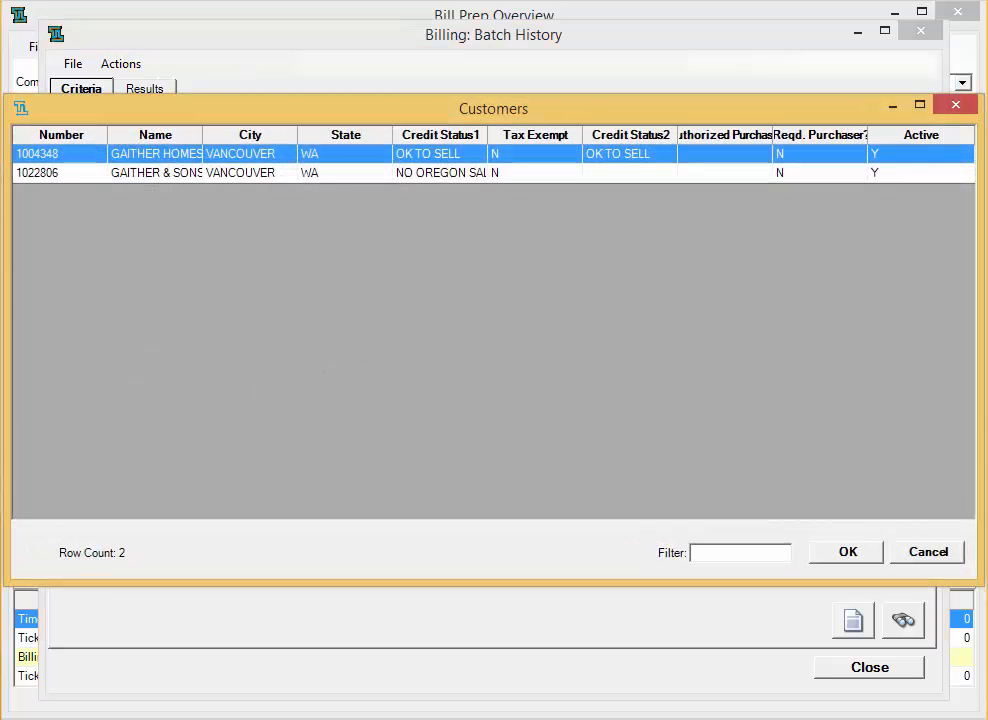
key("Return")
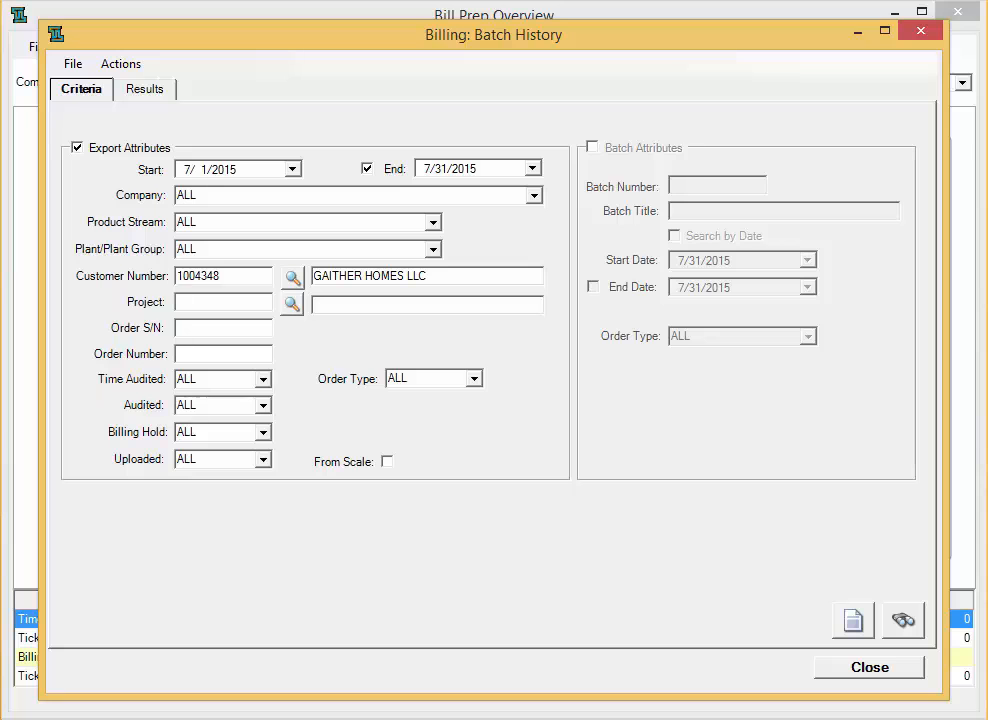
left_click(292, 303)
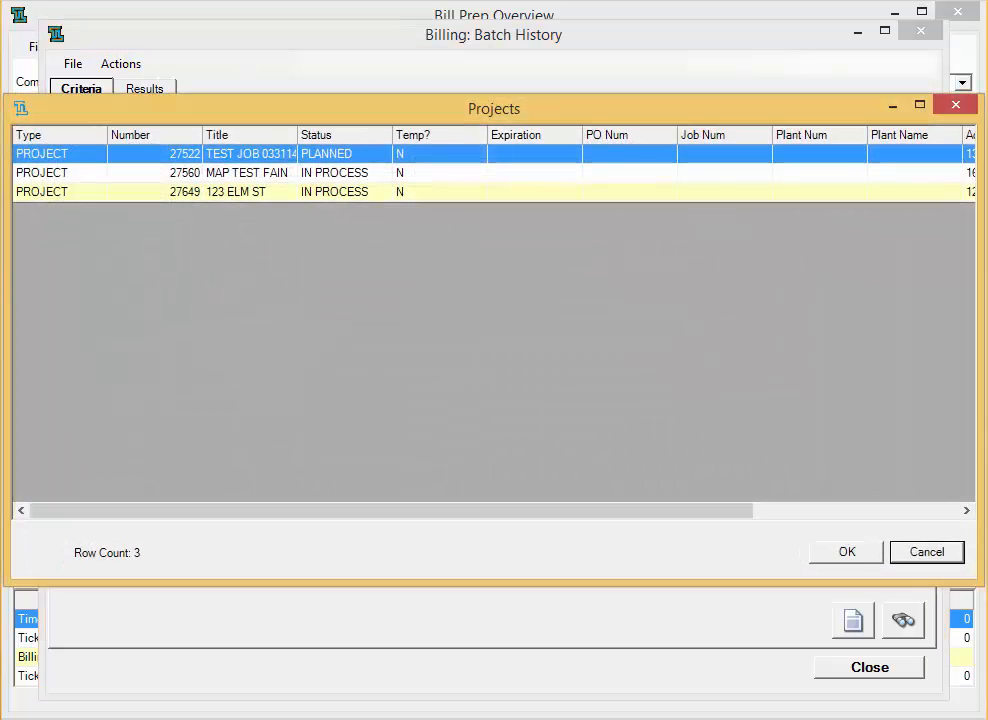
double_click(250, 192)
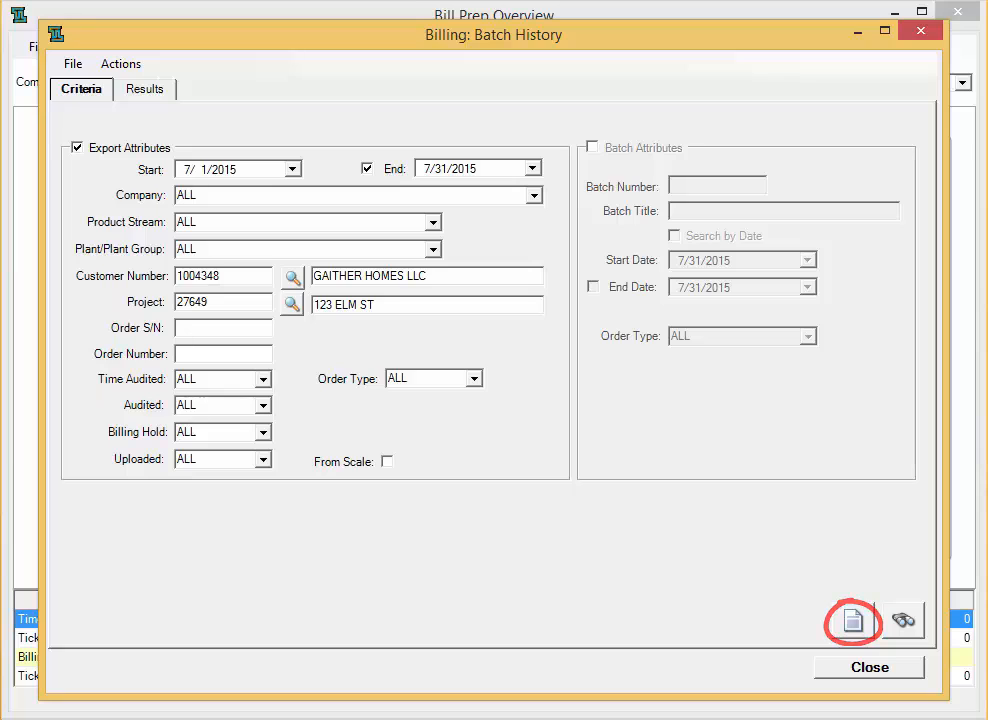
left_click(853, 621)
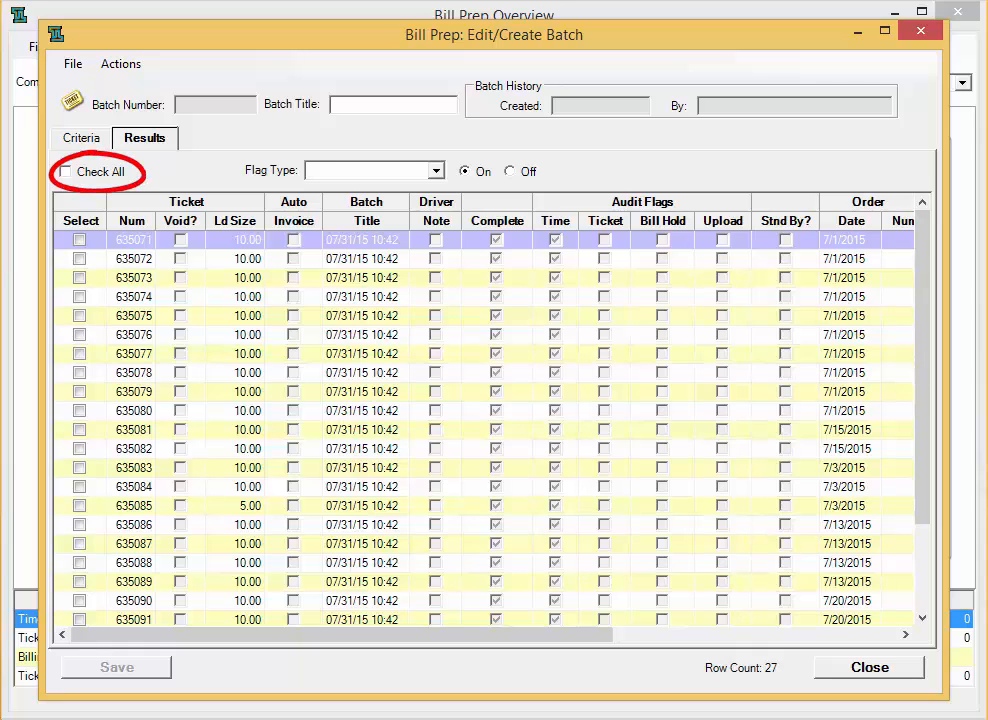
- Select all 27 tickets and set the flag type to Billing Hold
left_click(66, 172)
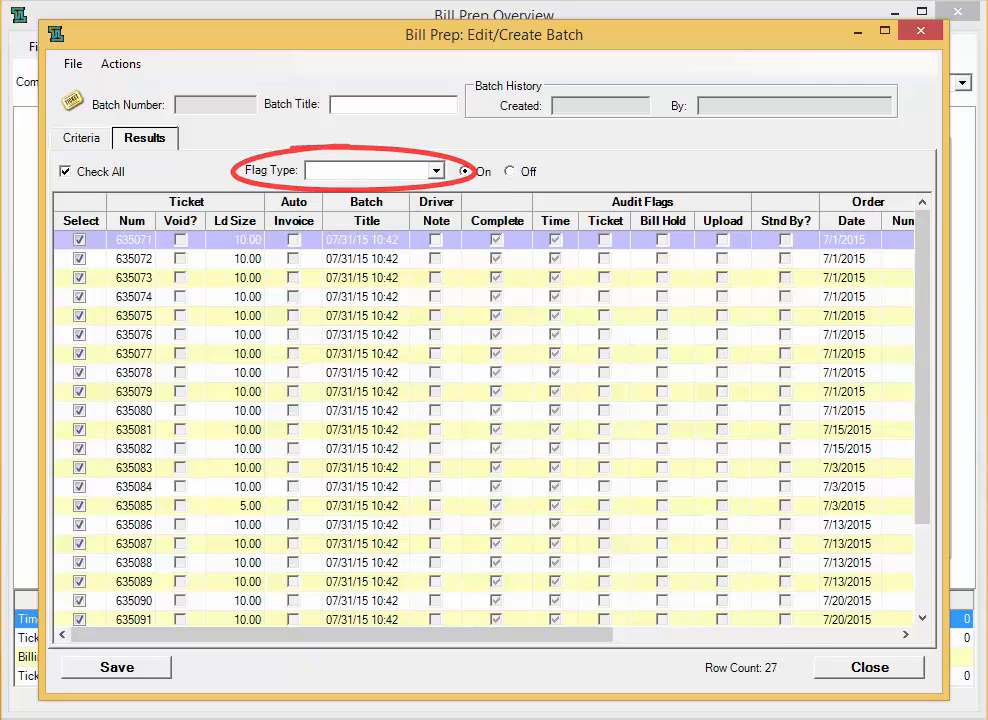
left_click(436, 171)
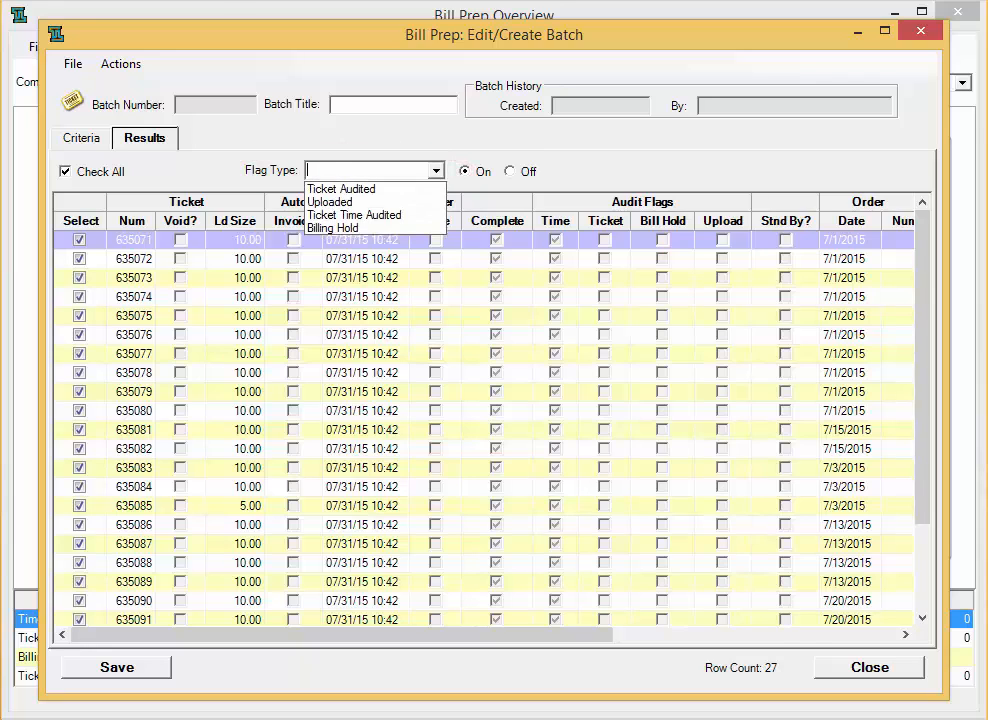
key("Return")
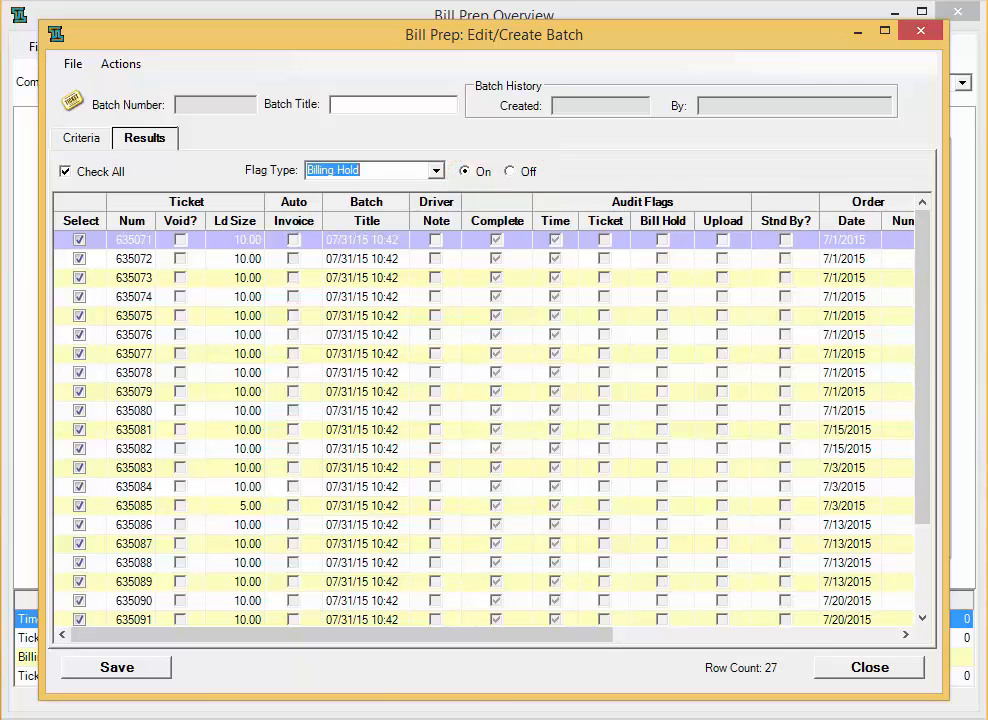
- Title the batch 'ELM ST BILLING HOLD' and save it as batch 98
left_click(390, 105)
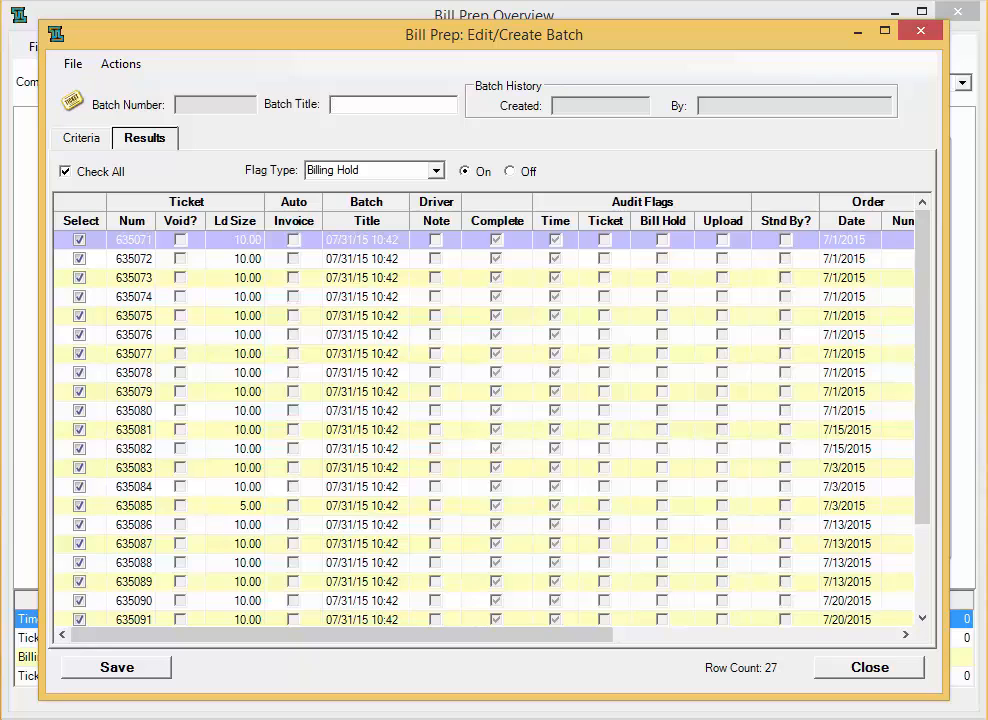
type("ELM ST BILLING HOLD")
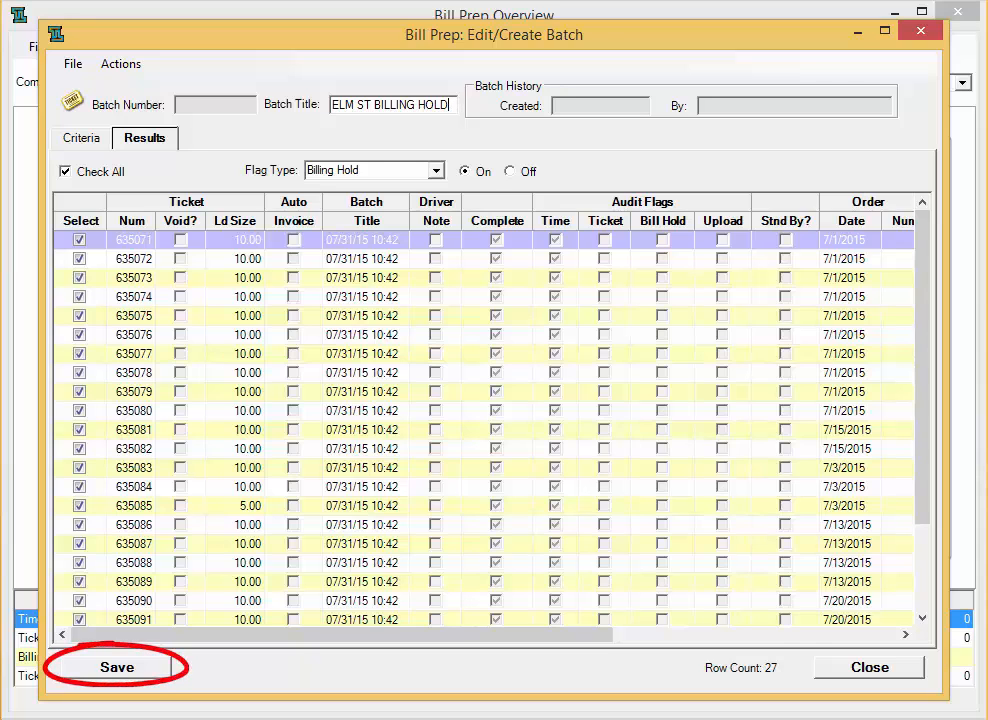
left_click(117, 667)
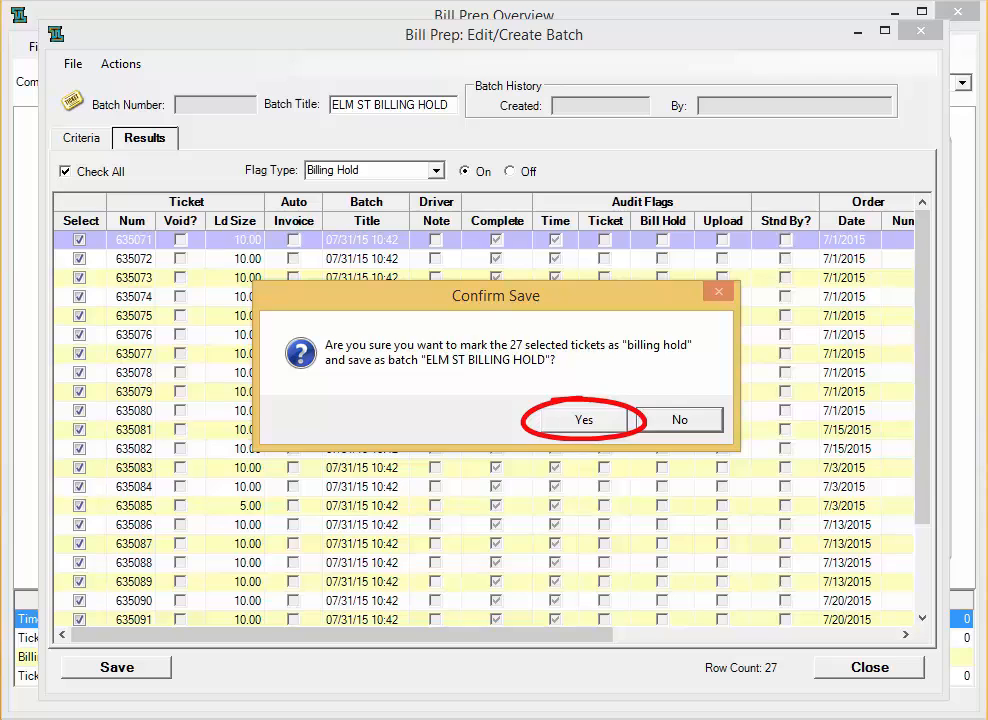
key("Return")
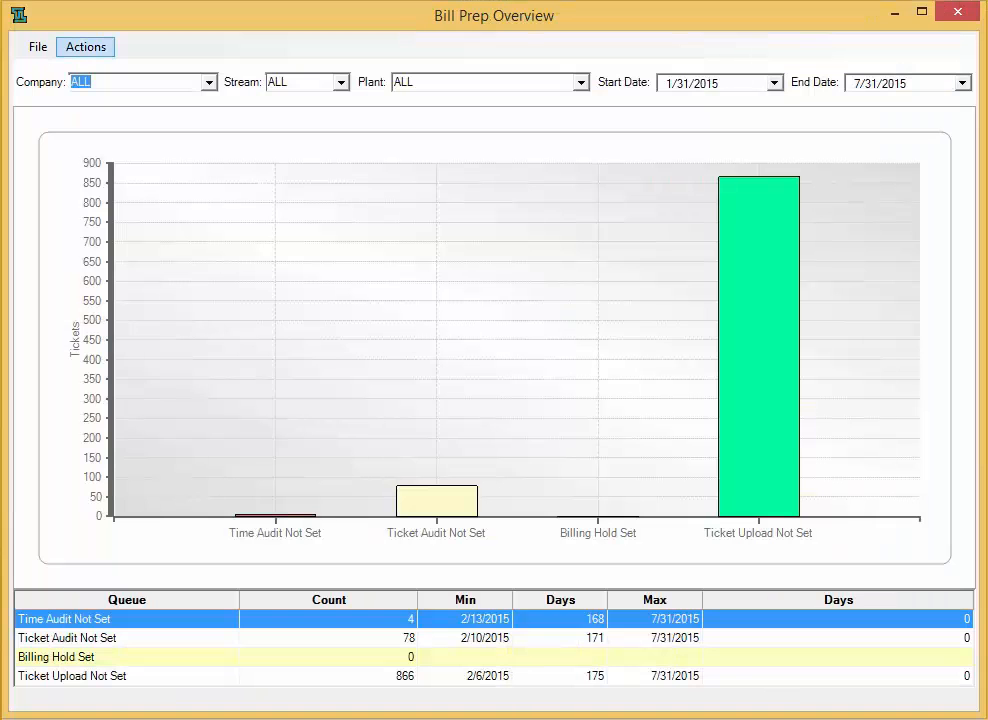
- Refresh the overview counts so Billing Hold Set shows 27 tickets
left_click(85, 47)
left_click(111, 90)
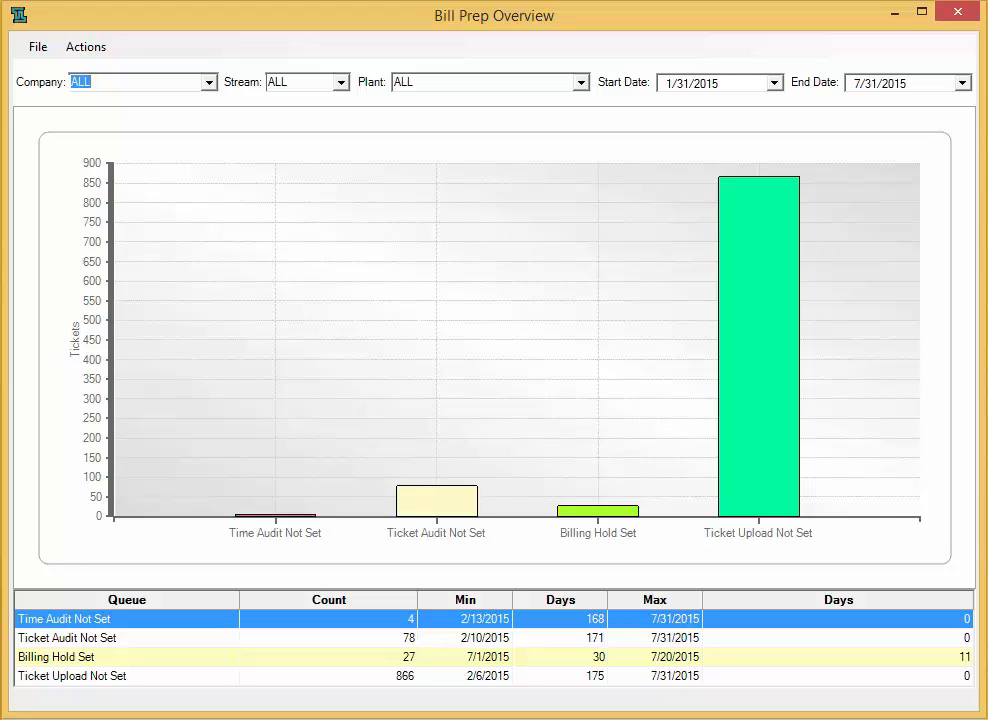
right_click(108, 676)
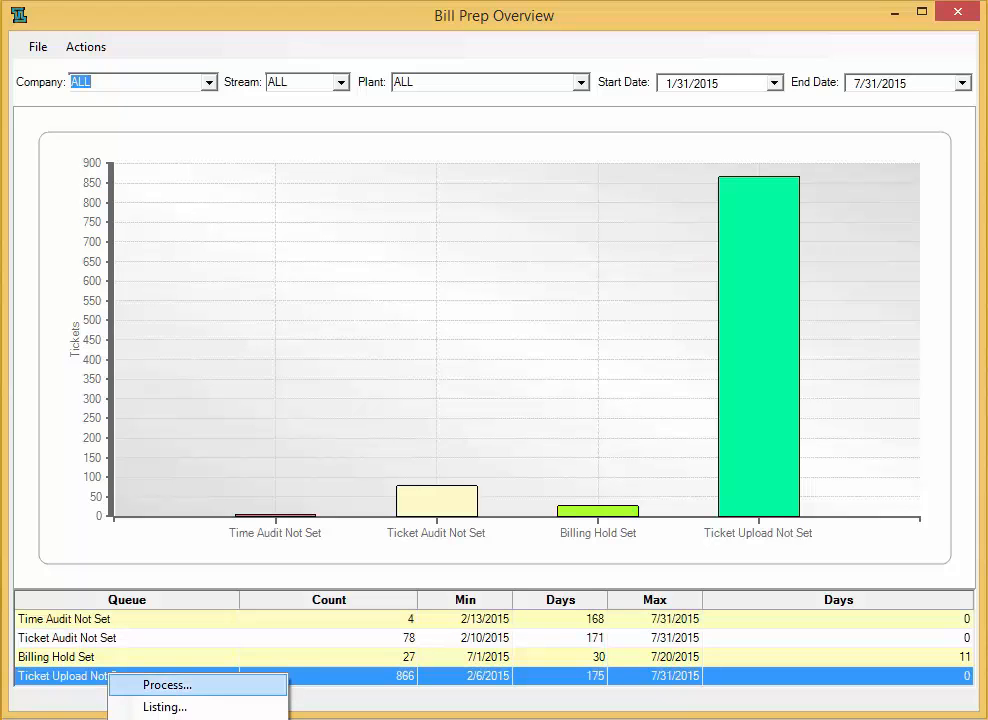
- Export tickets 634196, 634197, 634198, 634199, both 634201 and 634204 to GL as uploaded
left_click(165, 685)
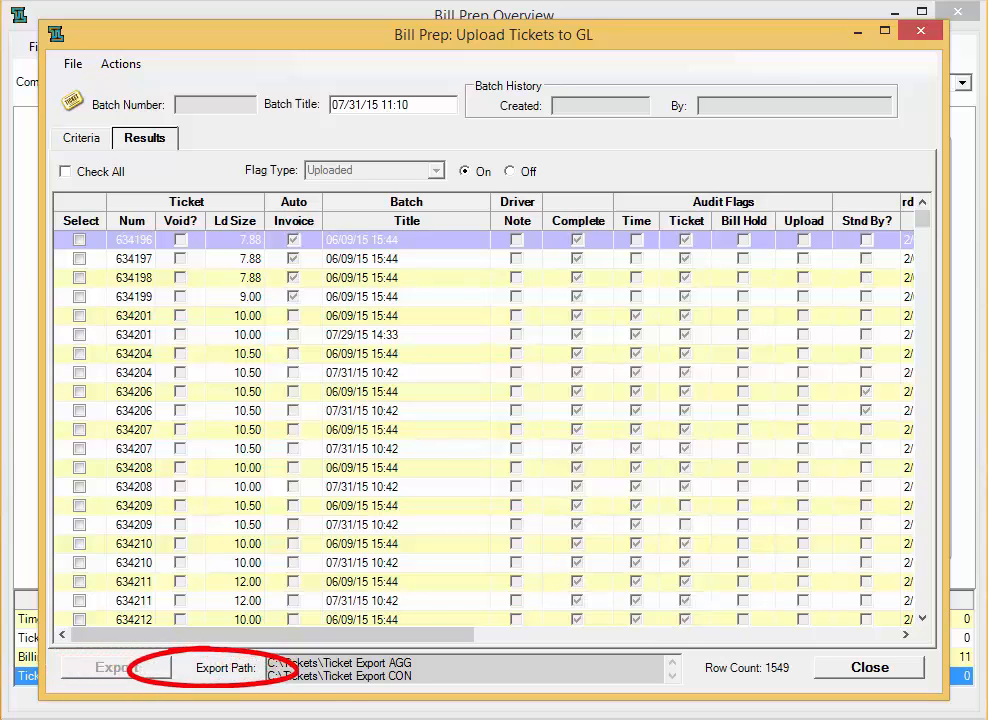
left_click(79, 240)
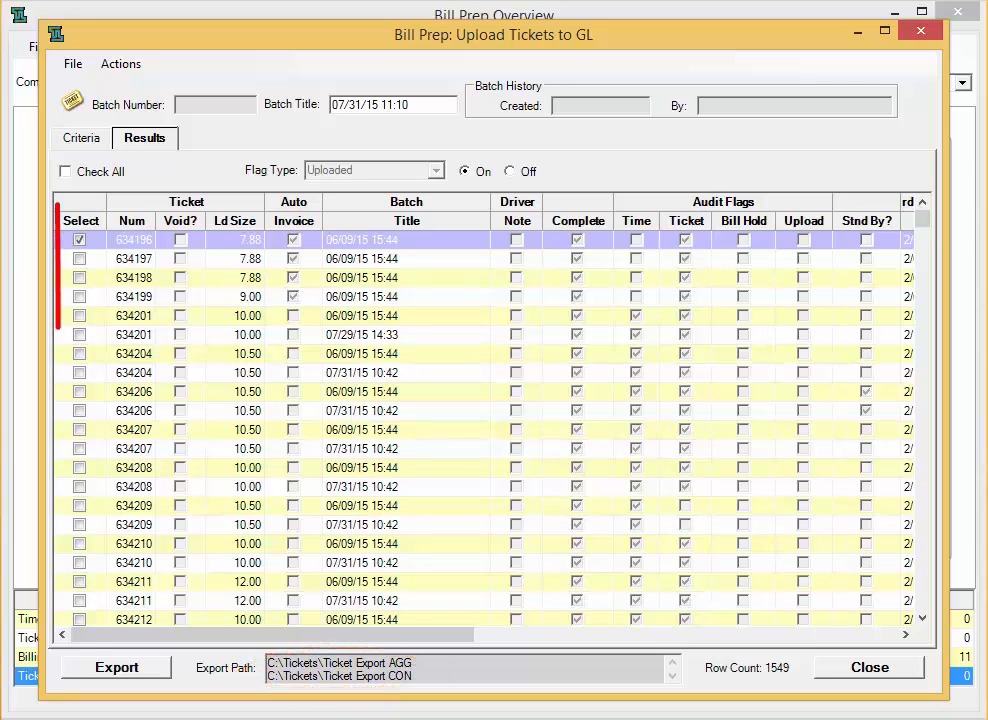
left_click(79, 259)
left_click(79, 278)
left_click(79, 297)
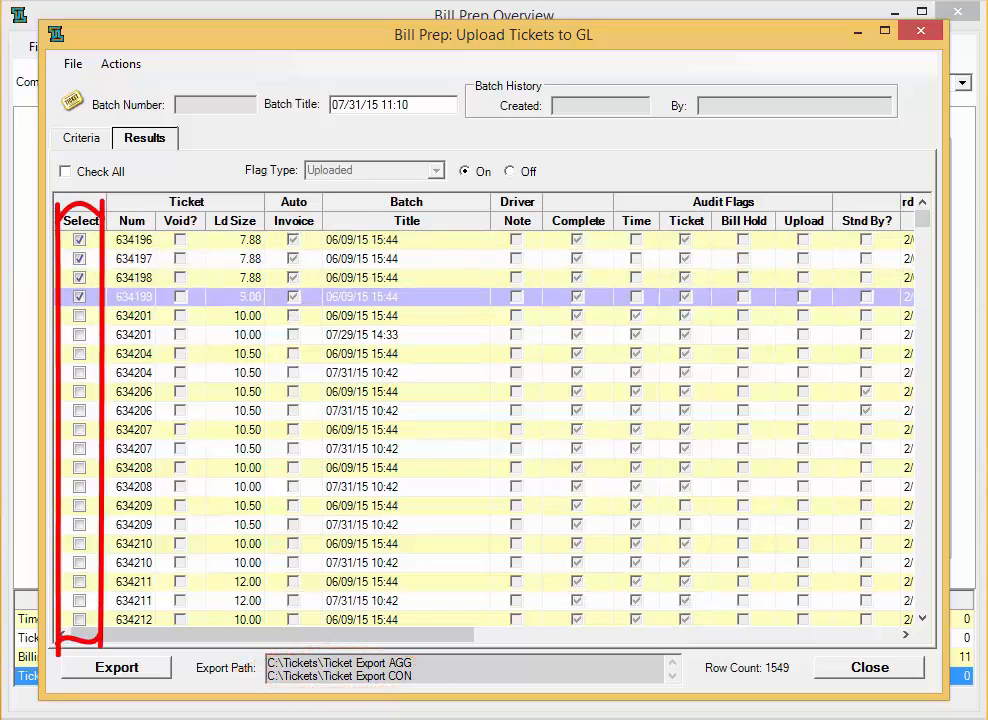
left_click(79, 316)
left_click(79, 335)
left_click(79, 354)
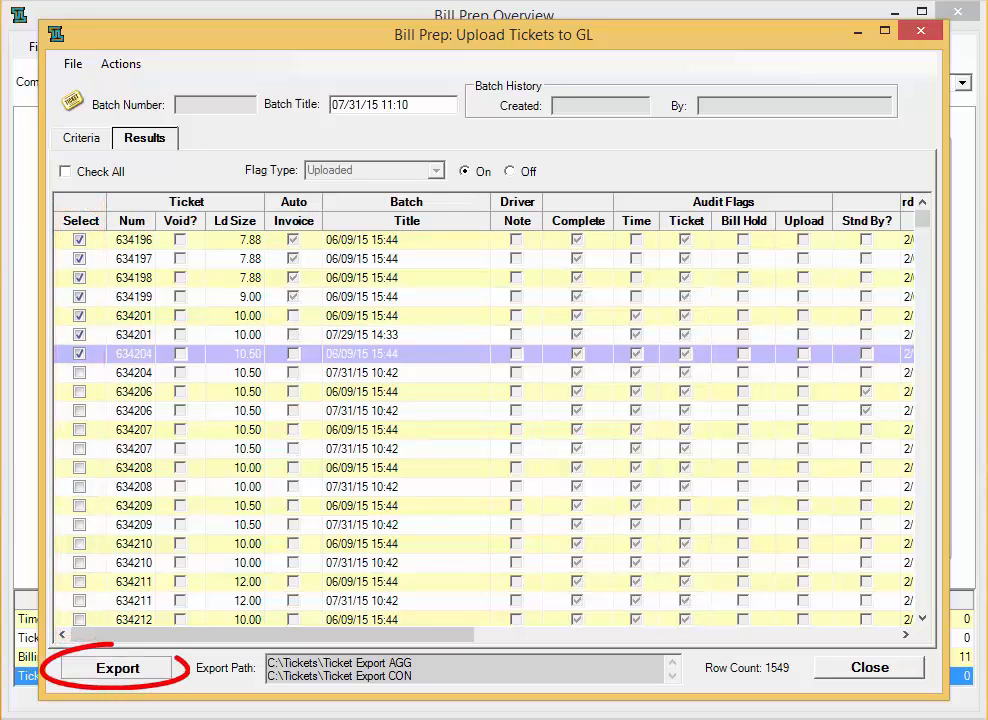
left_click(117, 667)
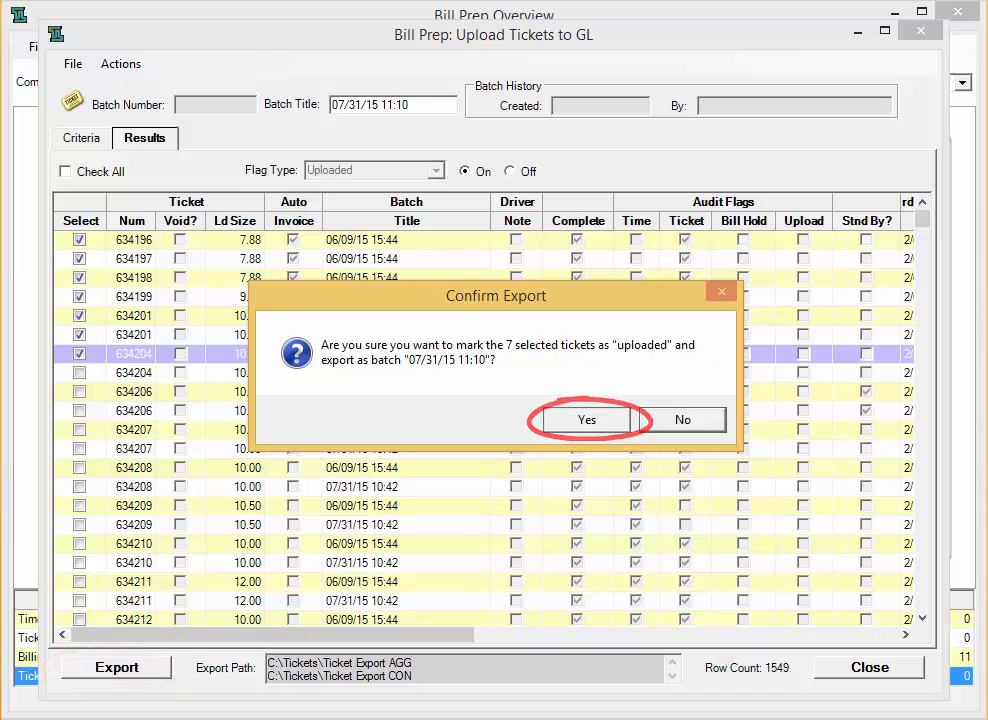
left_click(587, 420)
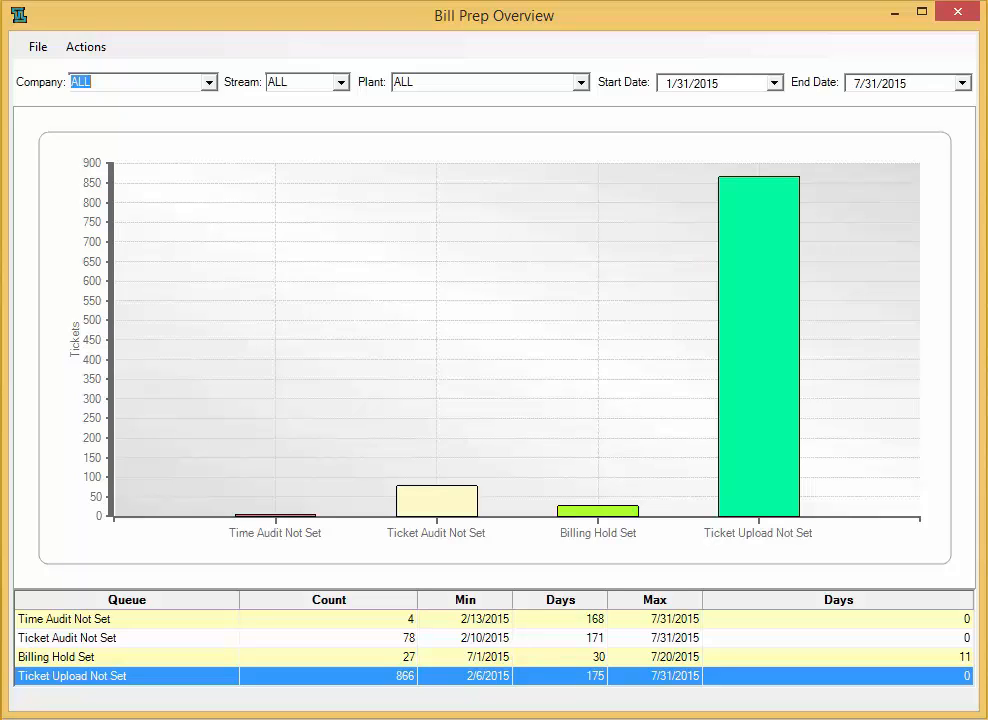
- Search batch history for 7/1/2015–7/31/2015 and sort the 914 results by Type
left_click(86, 47)
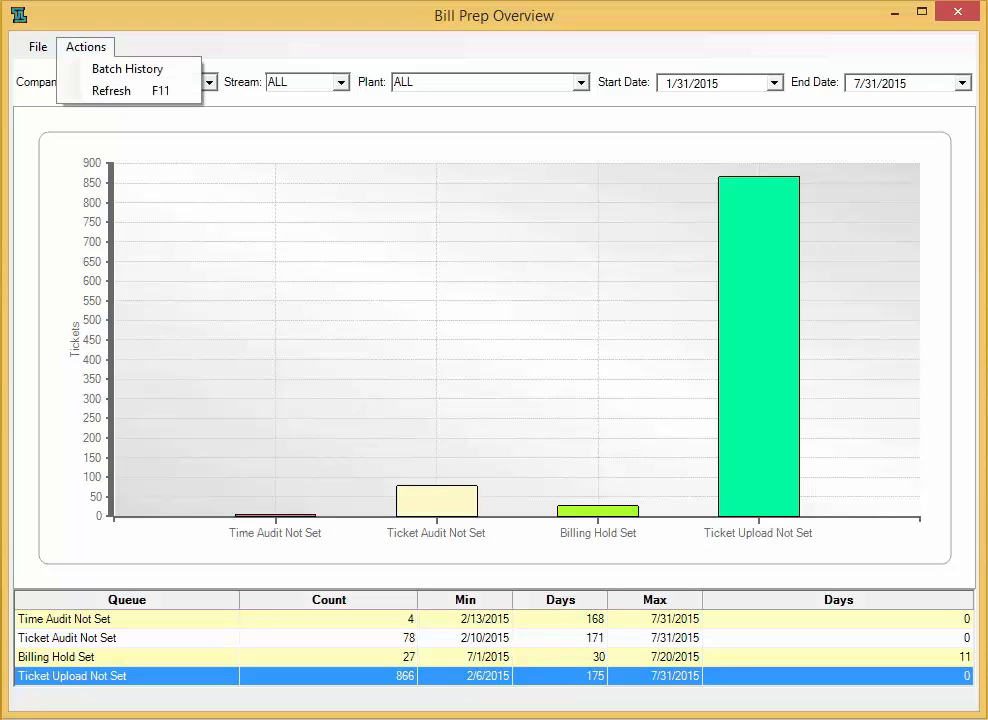
left_click(127, 68)
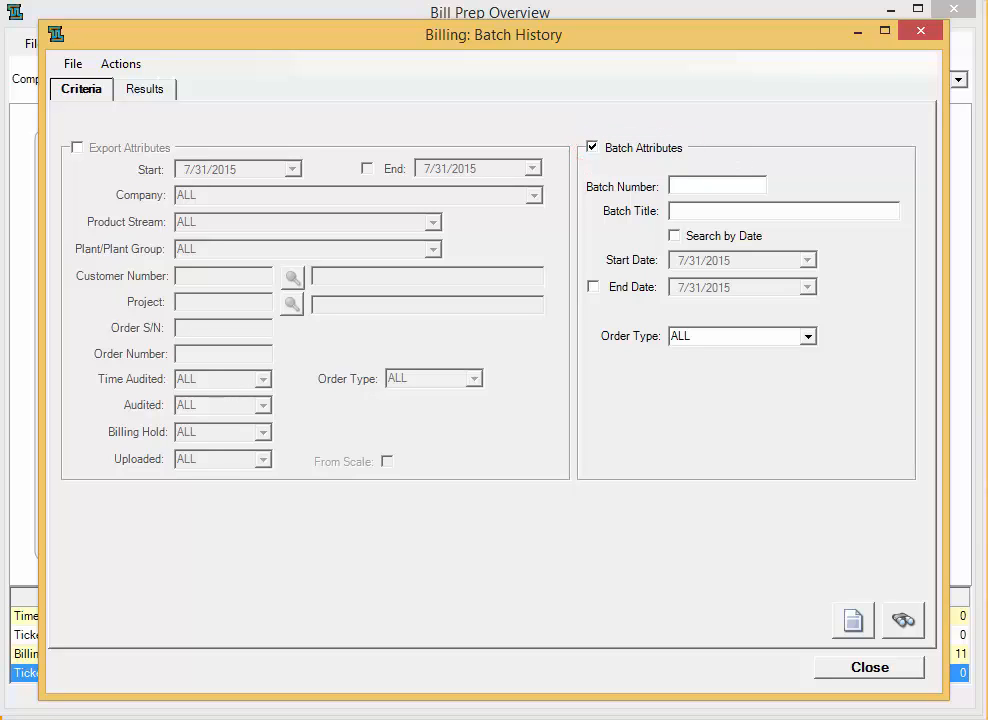
left_click(674, 236)
left_click(808, 260)
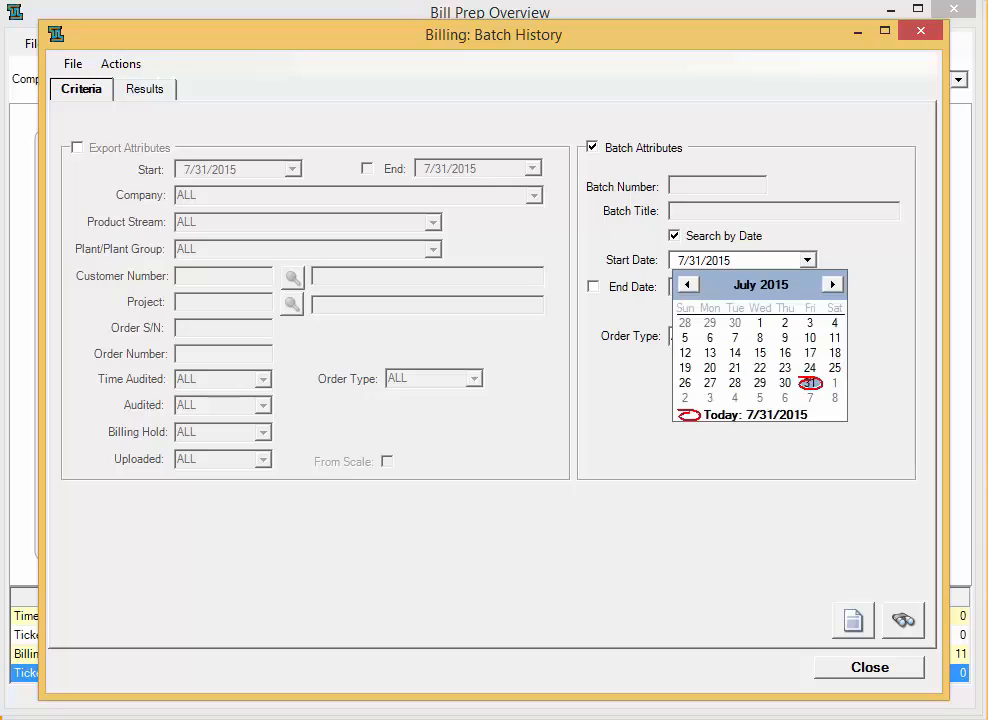
left_click(760, 322)
left_click(593, 287)
left_click(808, 287)
left_click(809, 408)
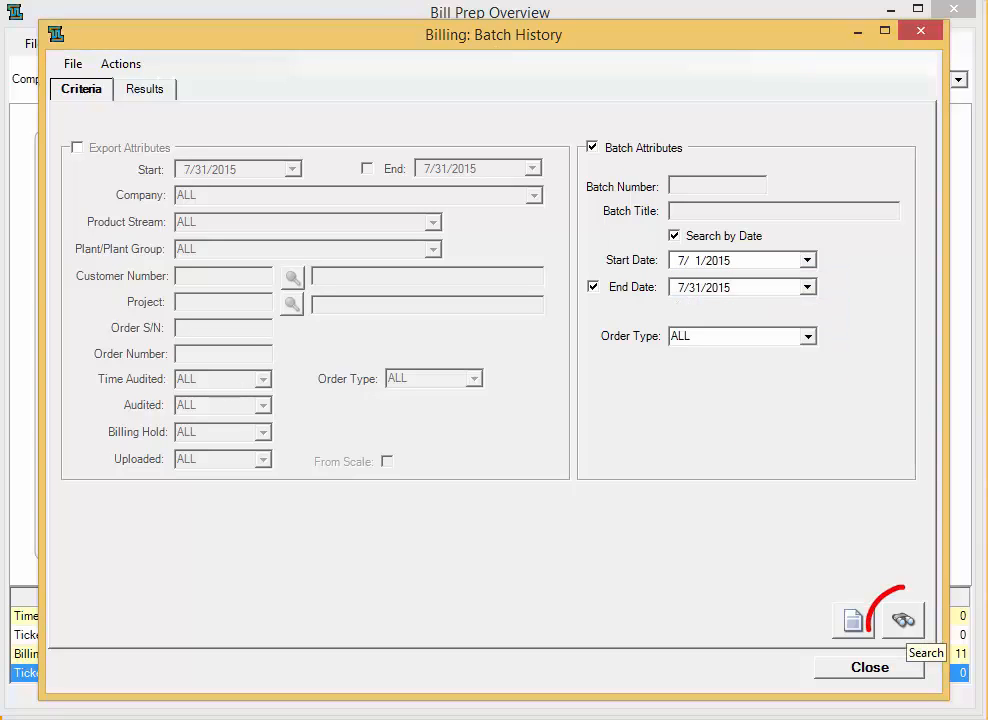
left_click(903, 621)
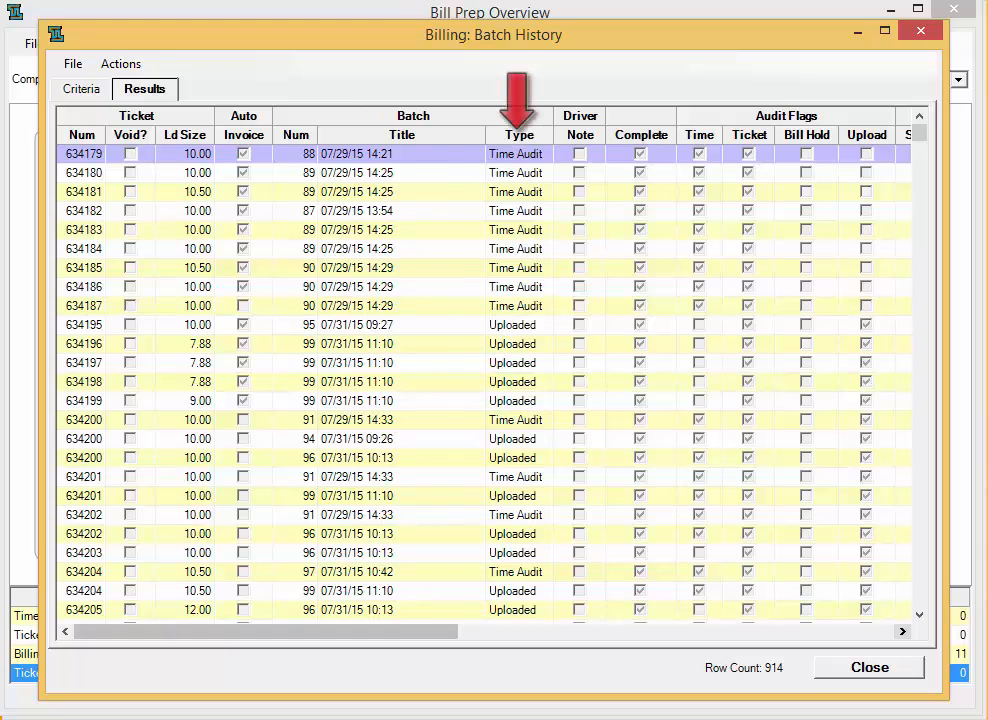
left_click(515, 134)
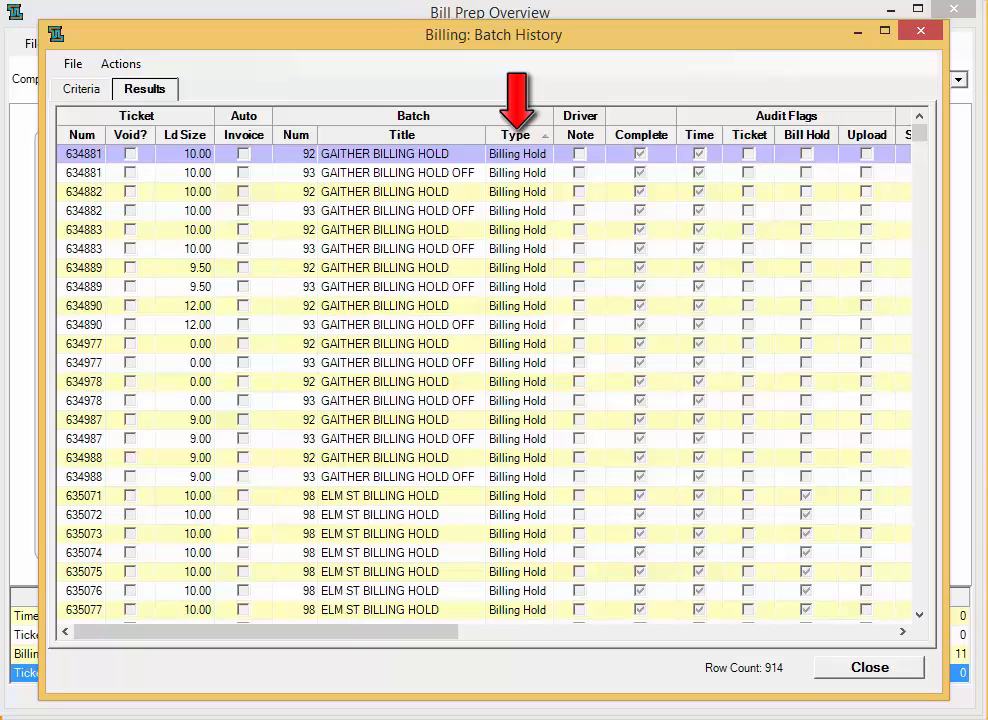